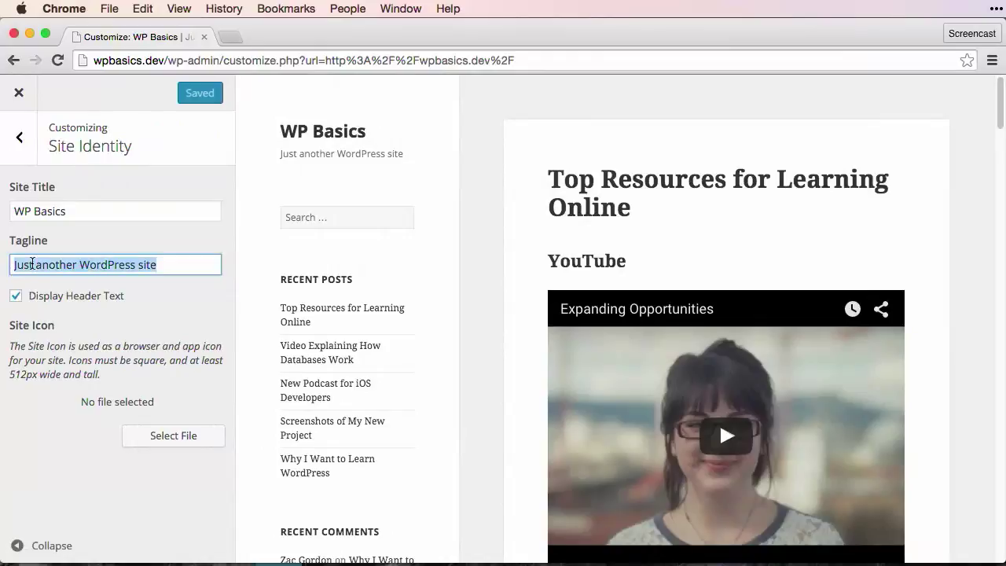
- Replace the site tagline with "Learn WordPress at Treehouse"
{"action": "type", "text": "Learn WordPres"}
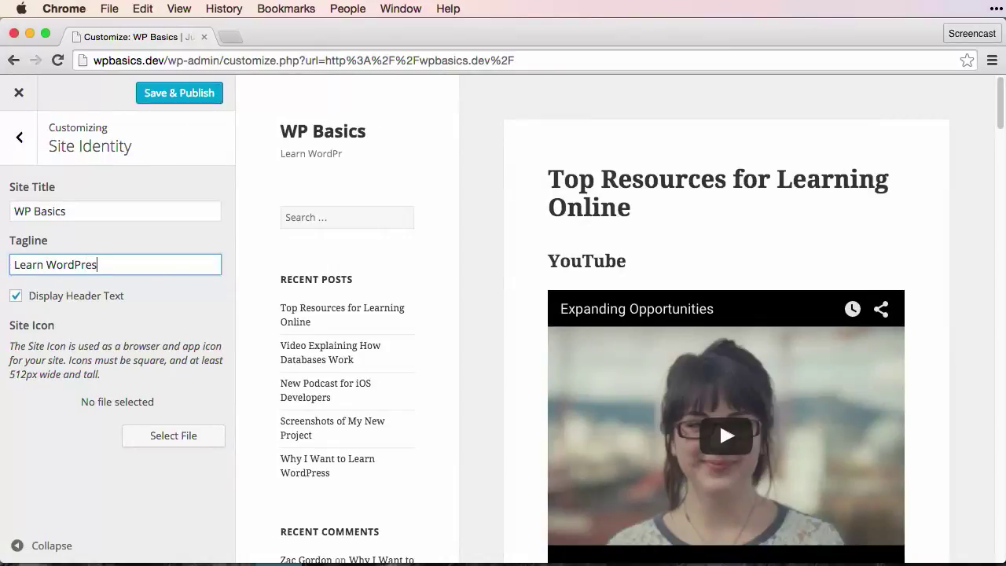
{"action": "type", "text": "s at Treehouse"}
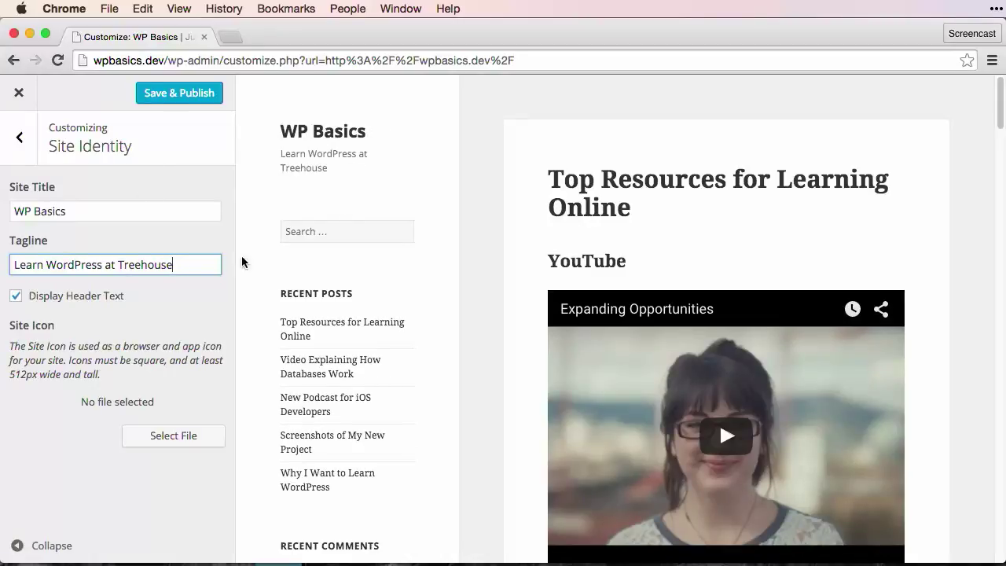
- Upload favicon.png from the WordPress Basics folder in Finder as the file for the site icon
{"action": "left_click", "coordinate": [157, 437]}
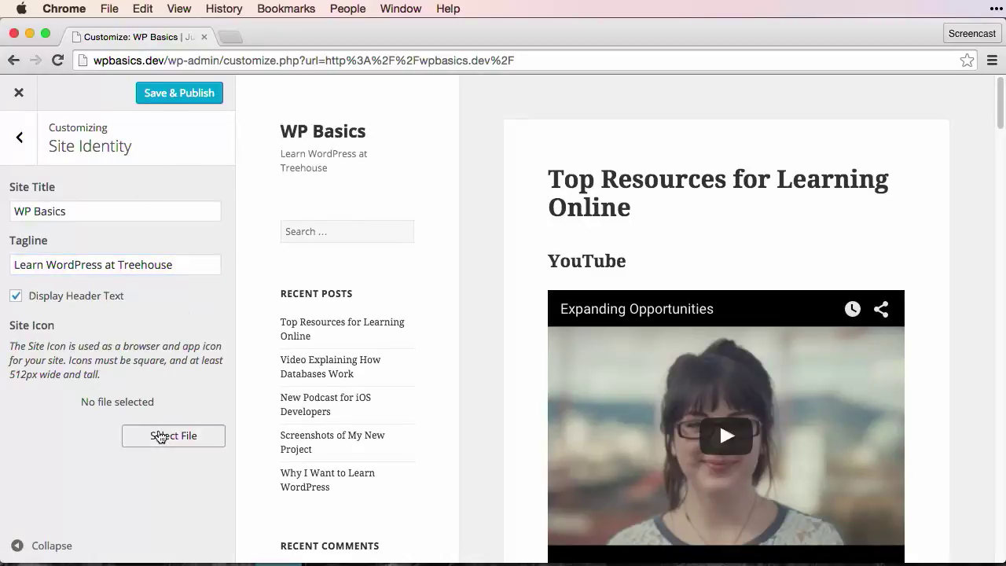
{"action": "key", "text": "super+Tab"}
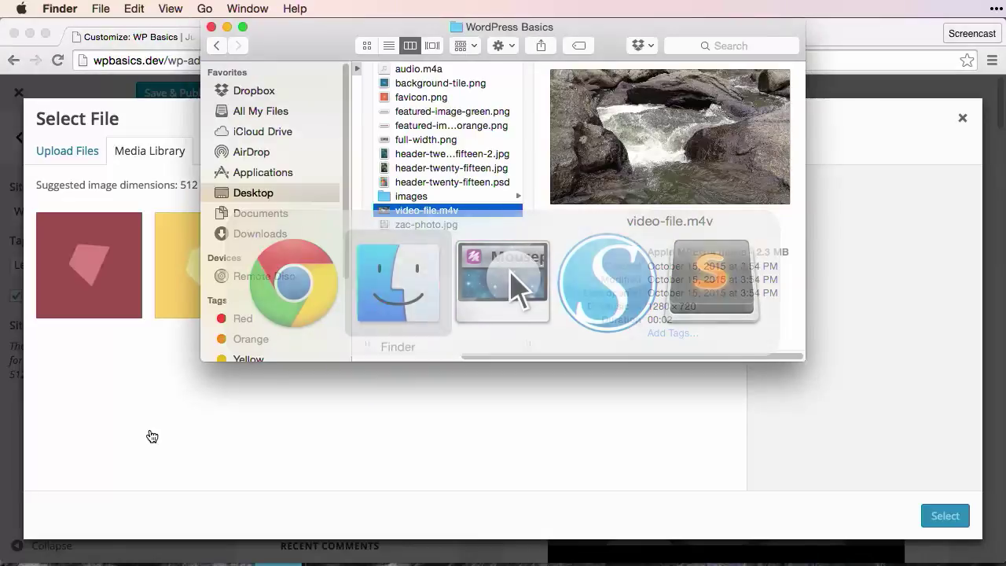
{"action": "left_click_drag", "start_coordinate": [403, 98], "coordinate": [171, 392]}
{"action": "left_click", "coordinate": [175, 395]}
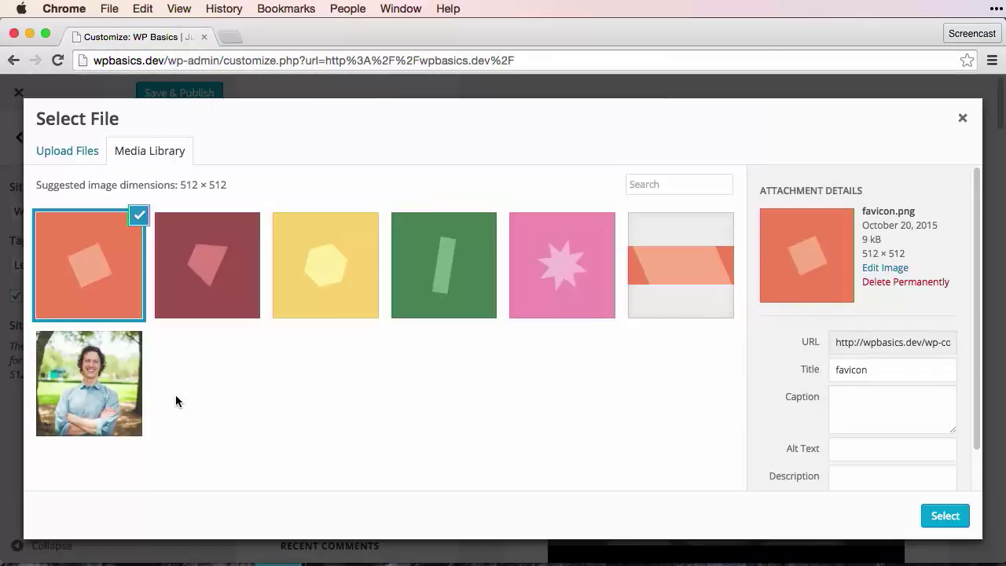
- Give favicon.png the alt text "Orange shape for a favicon" and set it as the site icon
{"action": "left_click", "coordinate": [856, 446]}
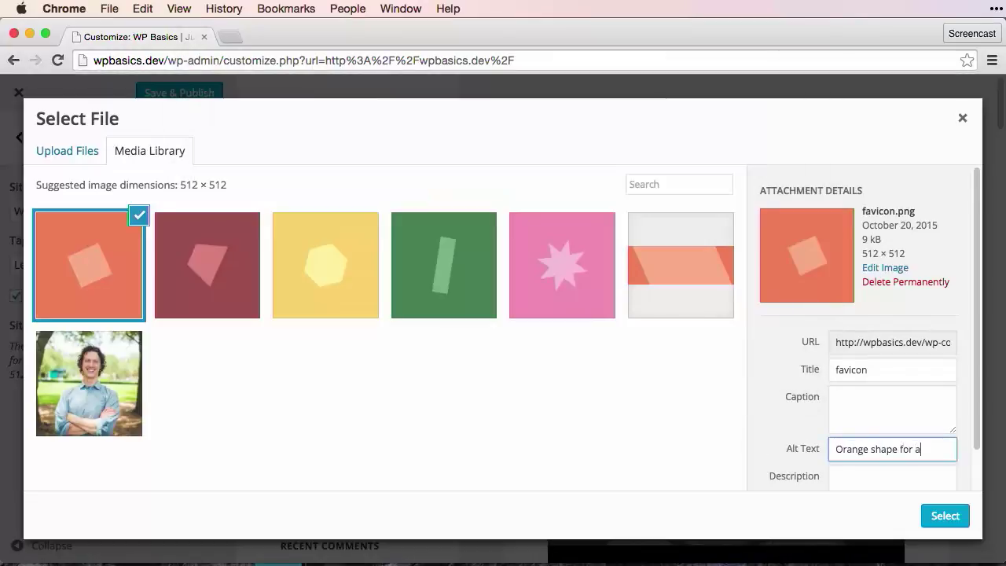
{"action": "type", "text": "Orange shape for a favicon"}
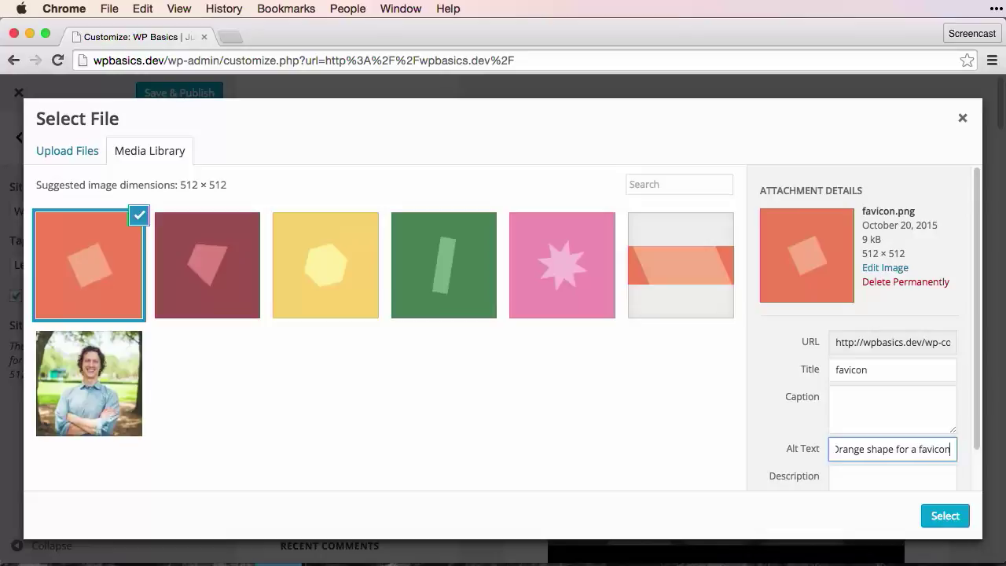
{"action": "left_click", "coordinate": [946, 513]}
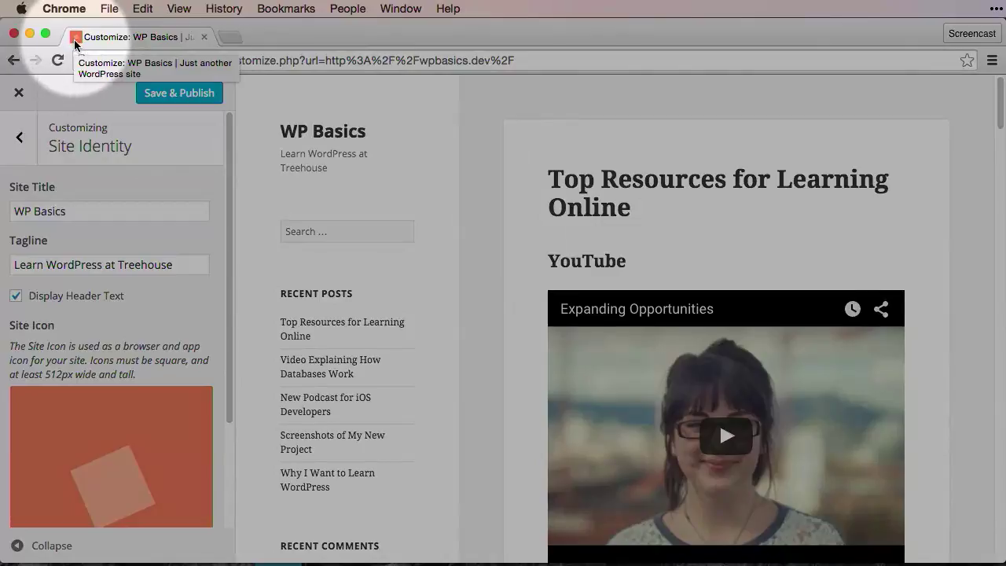
{"action": "scroll", "coordinate": [71, 259], "scroll_direction": "down", "scroll_amount": 3}
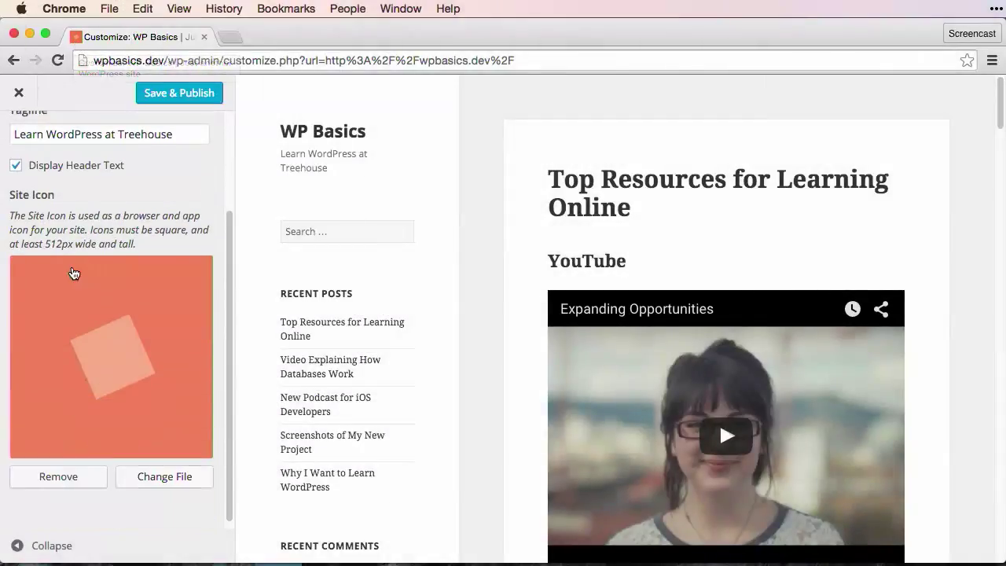
{"action": "scroll", "coordinate": [74, 272], "scroll_direction": "up", "scroll_amount": 3}
- Try the Dark, Yellow, Pink, Purple and Blue base color schemes in turn, and settle on Purple
{"action": "left_click", "coordinate": [19, 140]}
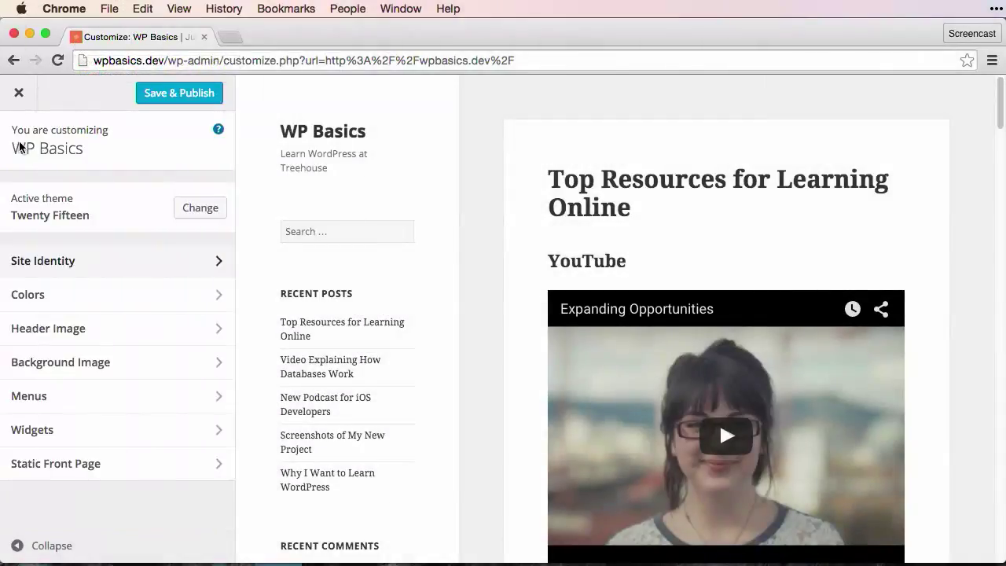
{"action": "left_click", "coordinate": [83, 308]}
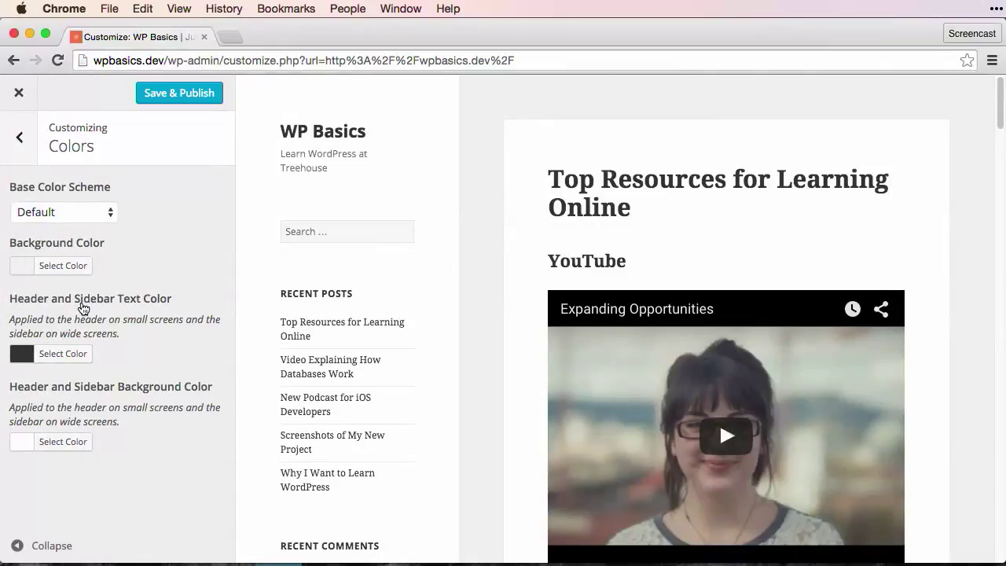
{"action": "left_click", "coordinate": [75, 220]}
{"action": "left_click", "coordinate": [75, 226]}
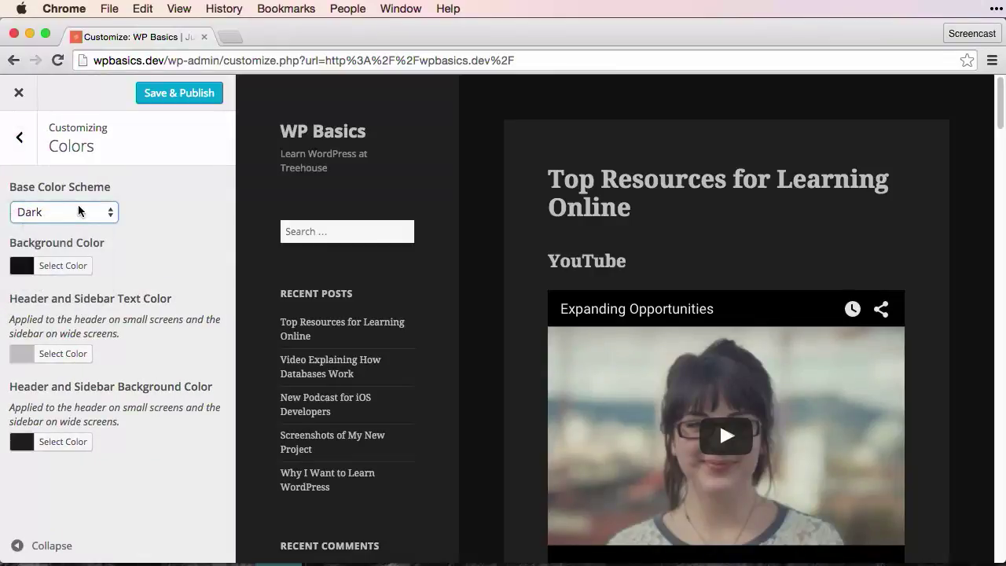
{"action": "left_click", "coordinate": [75, 210]}
{"action": "left_click", "coordinate": [77, 228]}
{"action": "left_click", "coordinate": [96, 211]}
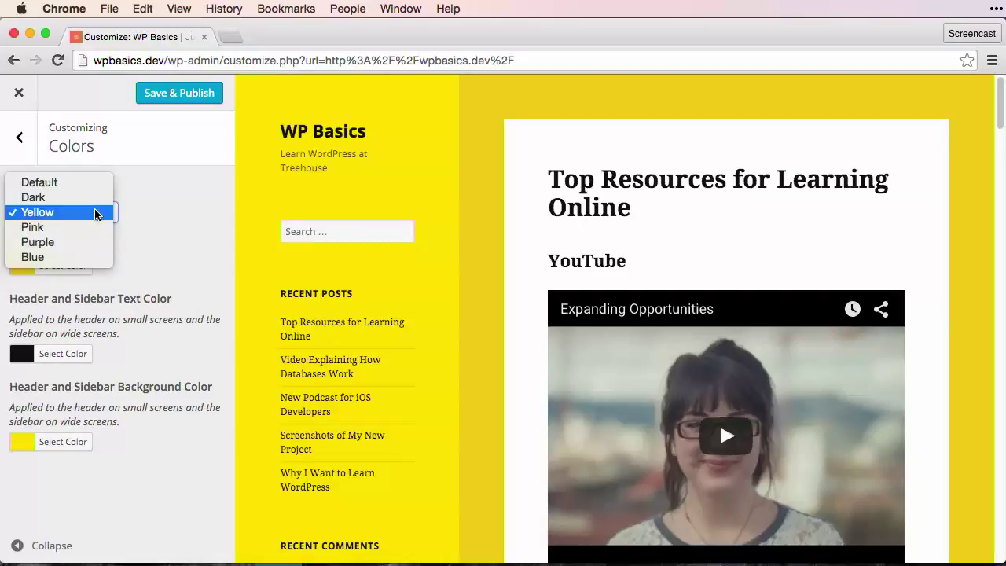
{"action": "left_click", "coordinate": [92, 228]}
{"action": "left_click", "coordinate": [90, 203]}
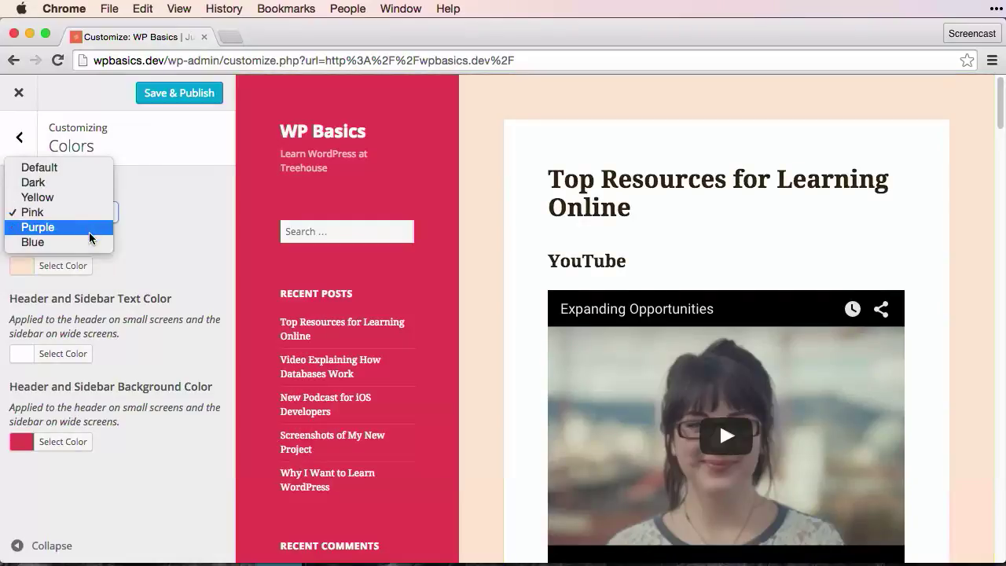
{"action": "left_click", "coordinate": [89, 232]}
{"action": "left_click", "coordinate": [81, 212]}
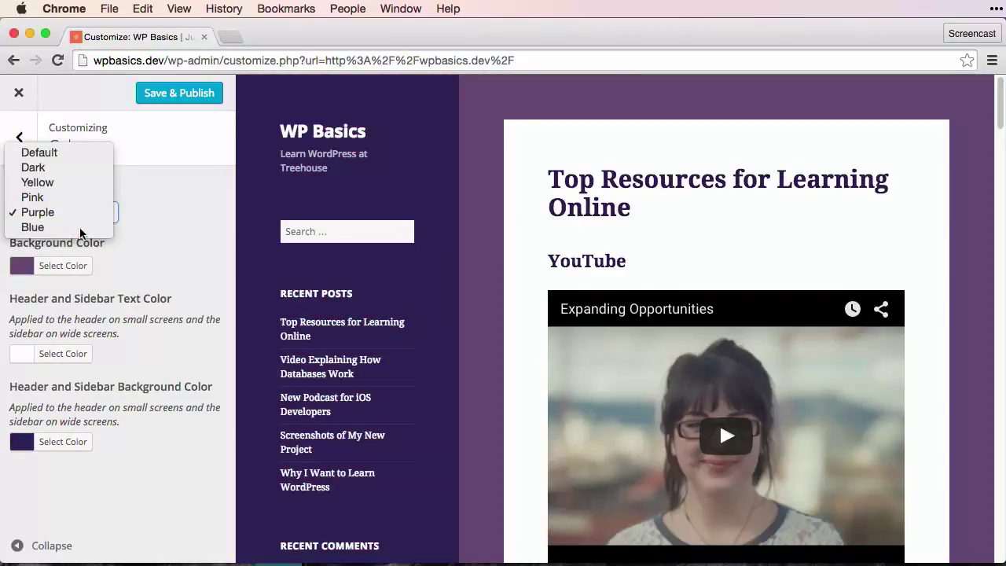
{"action": "left_click", "coordinate": [80, 230]}
{"action": "left_click", "coordinate": [79, 215]}
{"action": "left_click", "coordinate": [85, 197]}
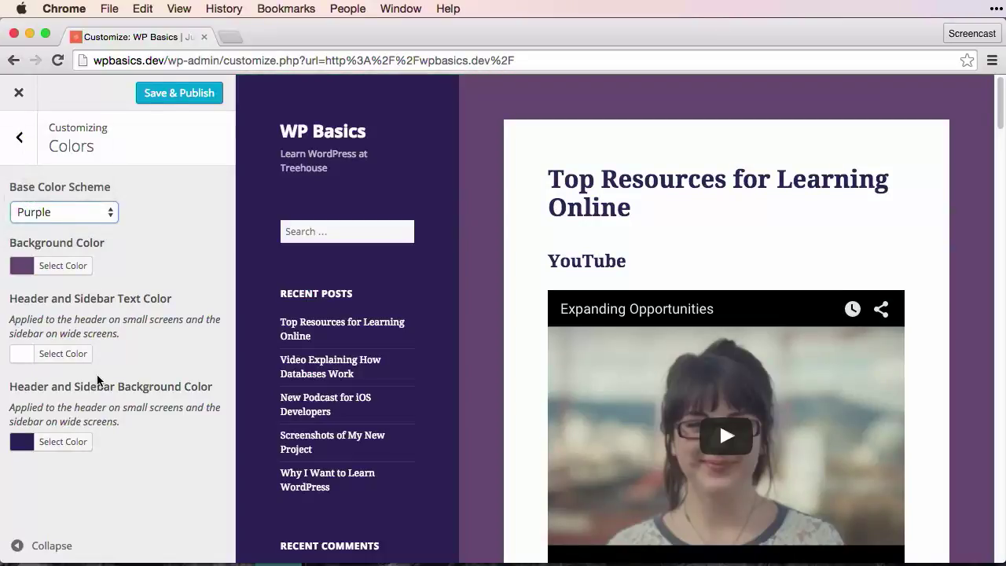
- Examine the color picker and hex value of the header and sidebar background color
{"action": "left_click", "coordinate": [57, 443]}
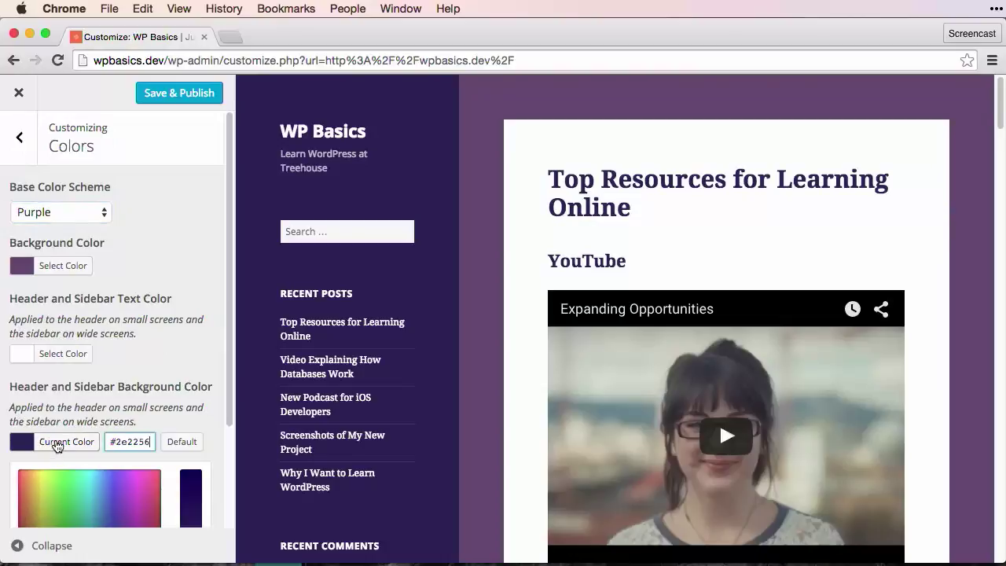
{"action": "scroll", "coordinate": [164, 401], "scroll_direction": "down", "scroll_amount": 3}
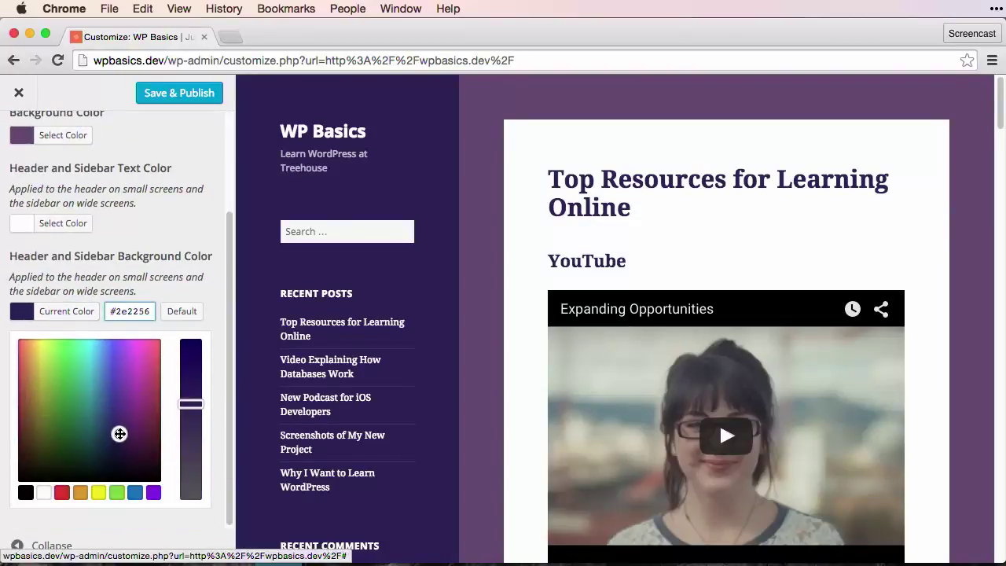
{"action": "triple_click", "coordinate": [133, 312]}
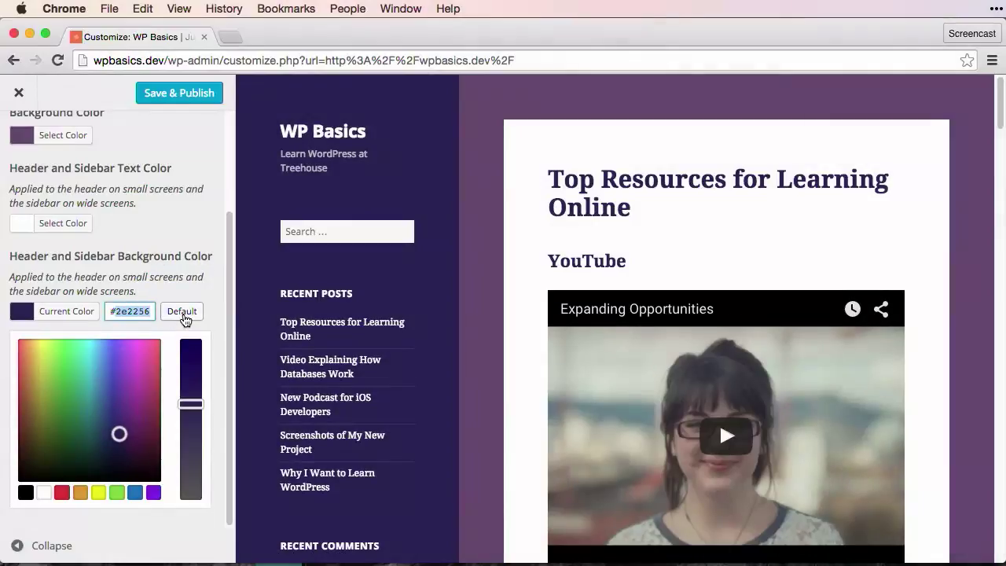
{"action": "scroll", "coordinate": [88, 230], "scroll_direction": "up", "scroll_amount": 3}
- Upload header-twenty-fifteen.jpg from the WordPress Basics folder in Finder as a new header image
{"action": "left_click", "coordinate": [21, 138]}
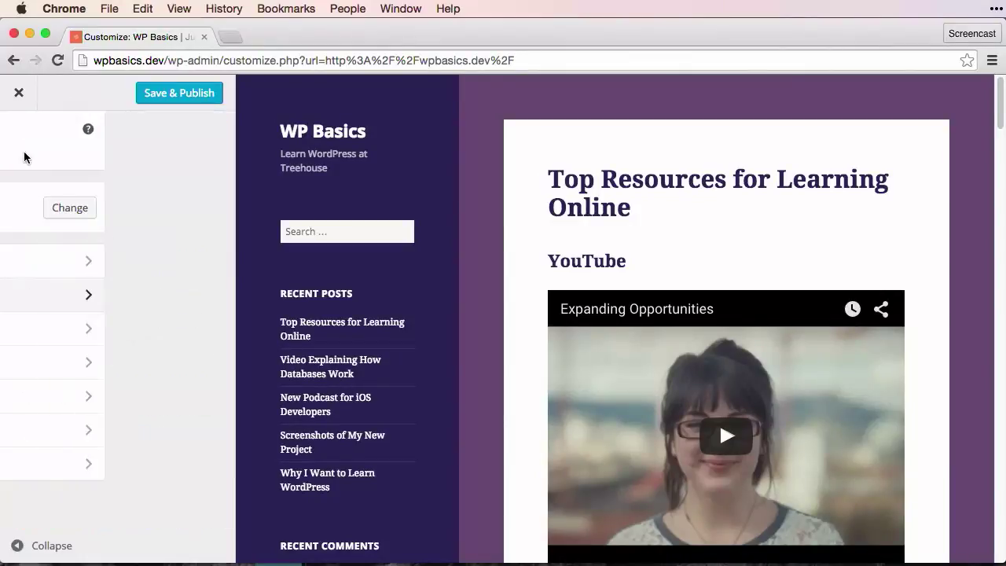
{"action": "left_click", "coordinate": [134, 329]}
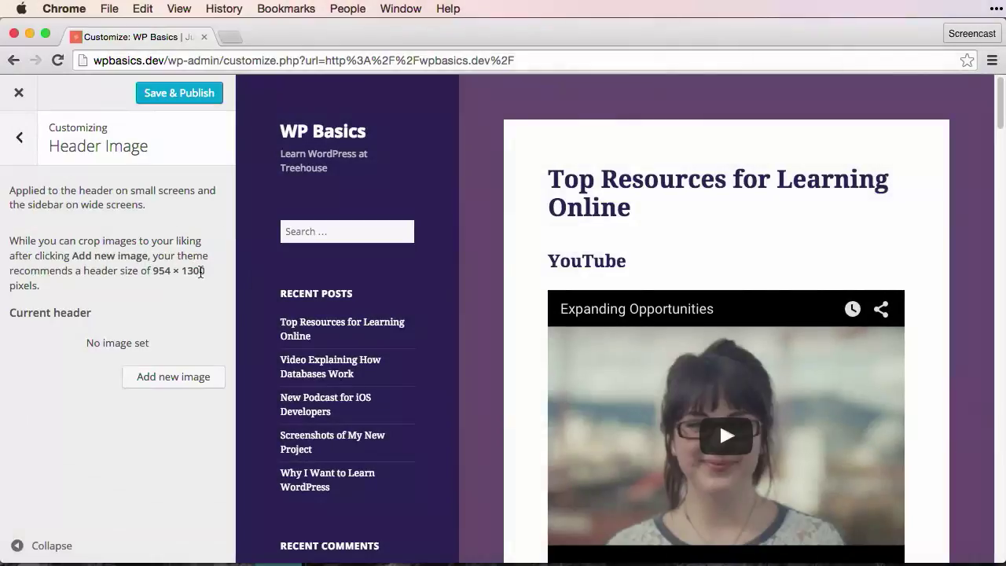
{"action": "left_click", "coordinate": [189, 378]}
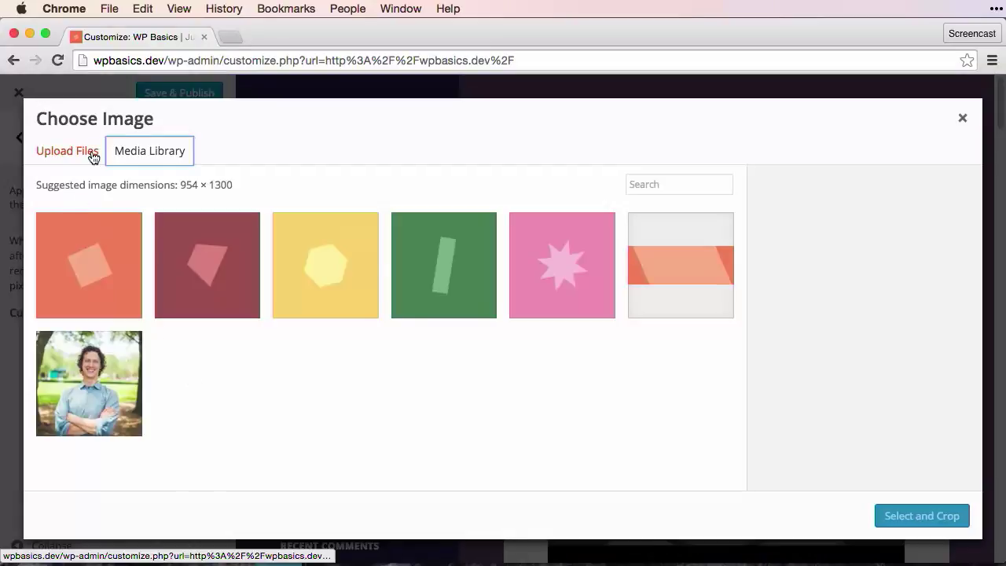
{"action": "left_click", "coordinate": [92, 156]}
{"action": "key", "text": "super+Tab"}
{"action": "left_click", "coordinate": [452, 168]}
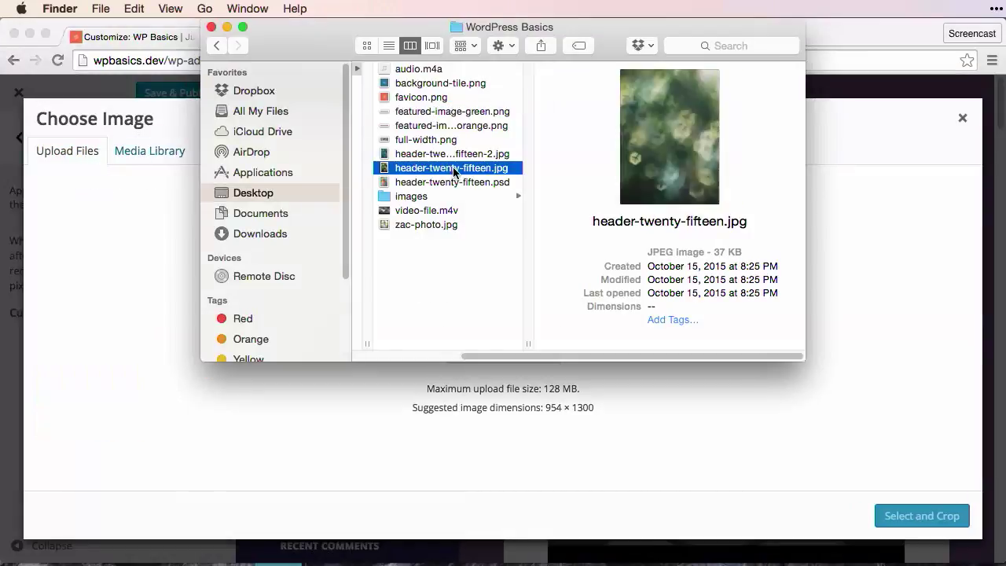
{"action": "left_click_drag", "start_coordinate": [452, 168], "coordinate": [174, 249]}
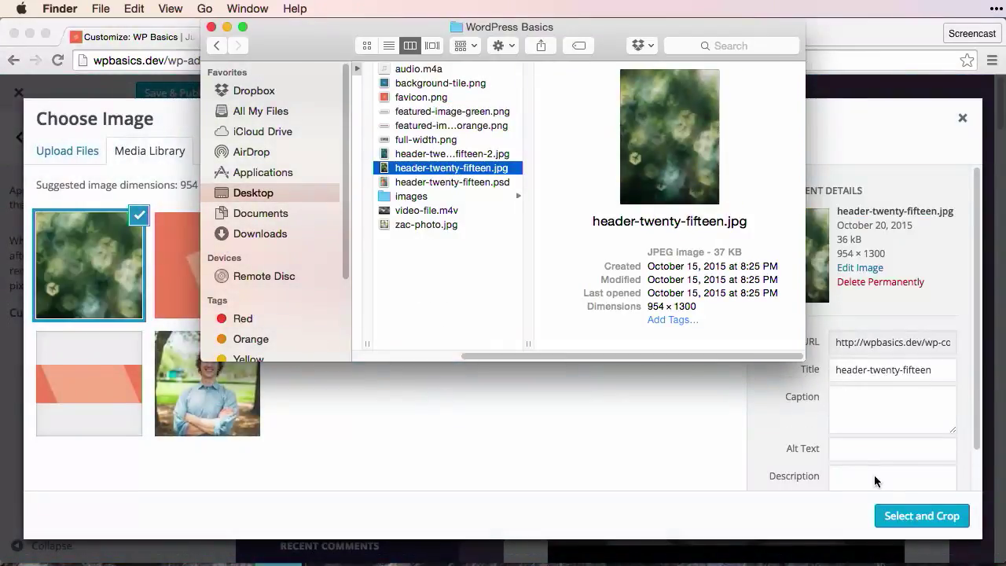
- Apply the uploaded header-twenty-fifteen.jpg as the header image with the full-image crop, and check it along the previewed sidebar
{"action": "left_click", "coordinate": [916, 517]}
{"action": "left_click", "coordinate": [917, 517]}
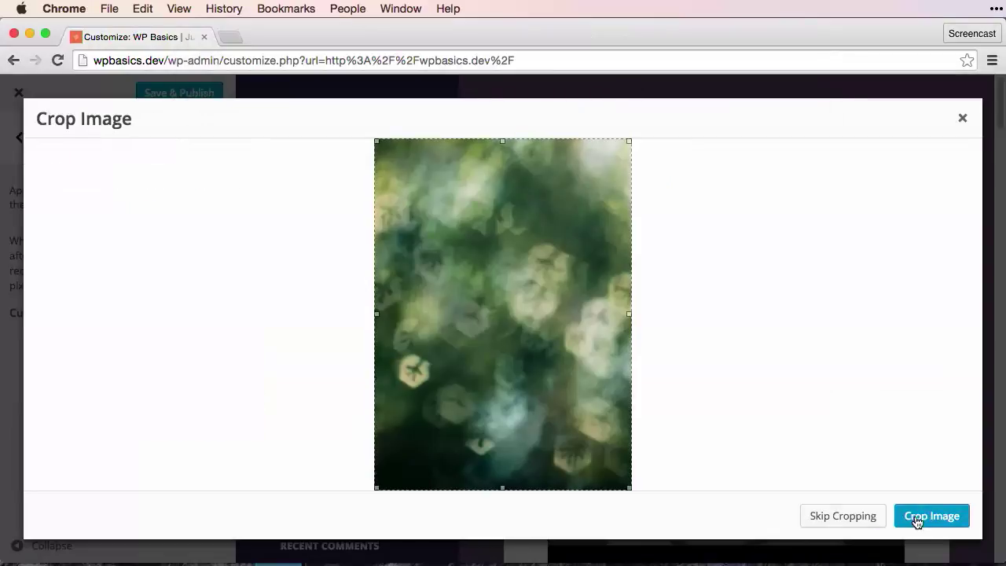
{"action": "left_click", "coordinate": [917, 517]}
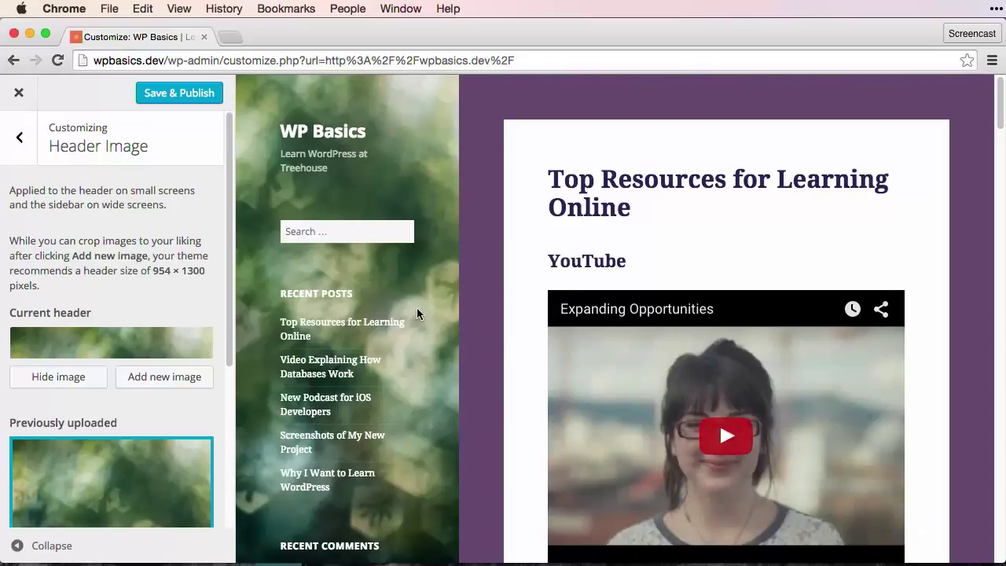
{"action": "scroll", "coordinate": [416, 326], "scroll_direction": "down", "scroll_amount": 10}
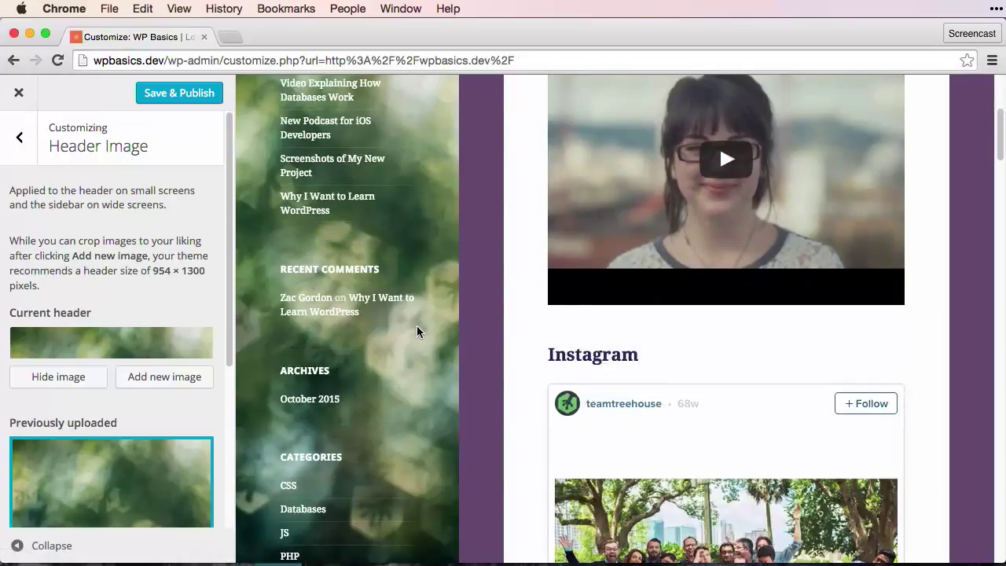
{"action": "scroll", "coordinate": [415, 324], "scroll_direction": "up", "scroll_amount": 10}
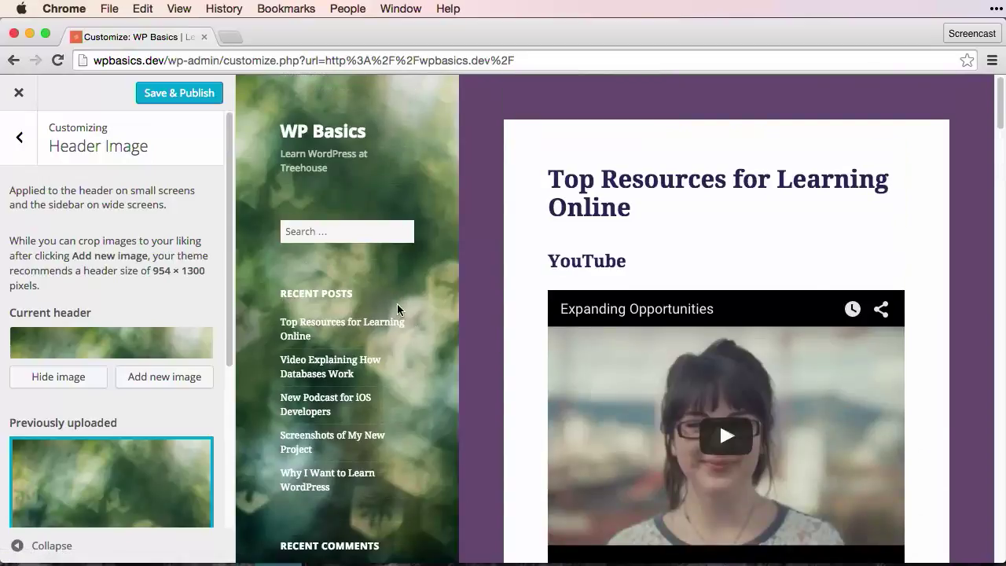
- Hide the current header image and look over the previously uploaded headers
{"action": "left_click", "coordinate": [44, 377]}
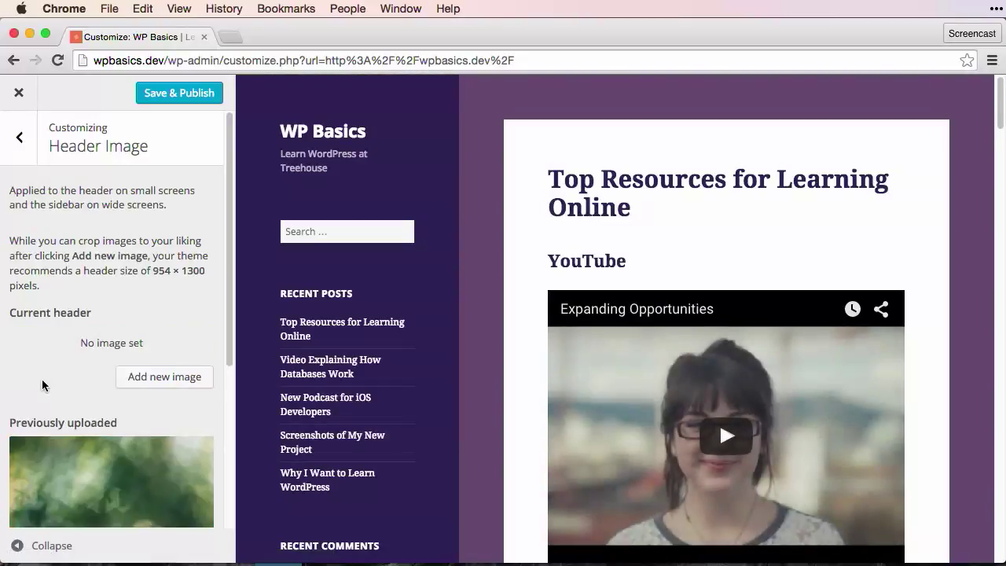
{"action": "scroll", "coordinate": [65, 389], "scroll_direction": "down", "scroll_amount": 5}
{"action": "scroll", "coordinate": [68, 392], "scroll_direction": "up", "scroll_amount": 5}
- Upload background-tile.png from the WordPress Basics folder in Finder for the site's background image
{"action": "left_click", "coordinate": [20, 138]}
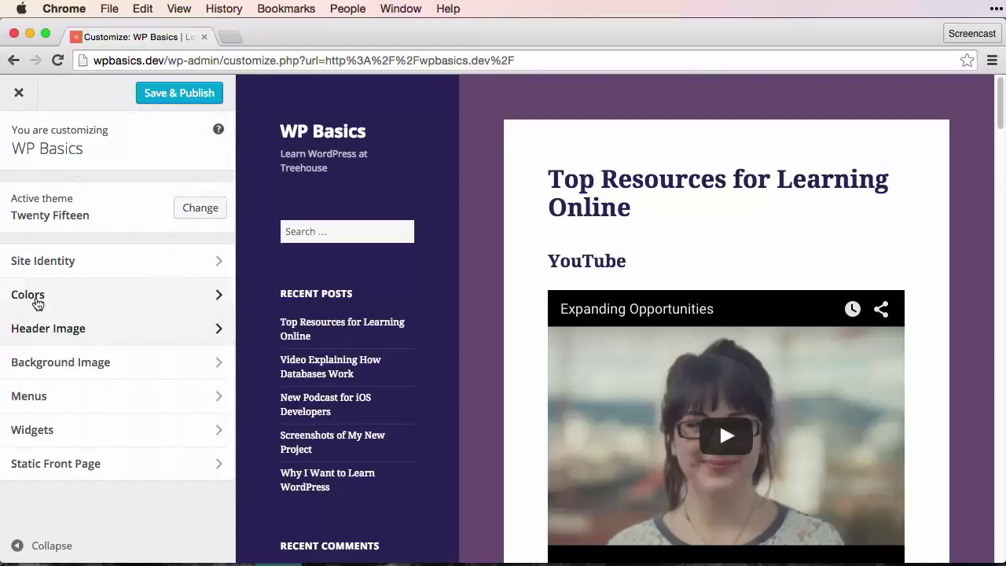
{"action": "left_click", "coordinate": [100, 366]}
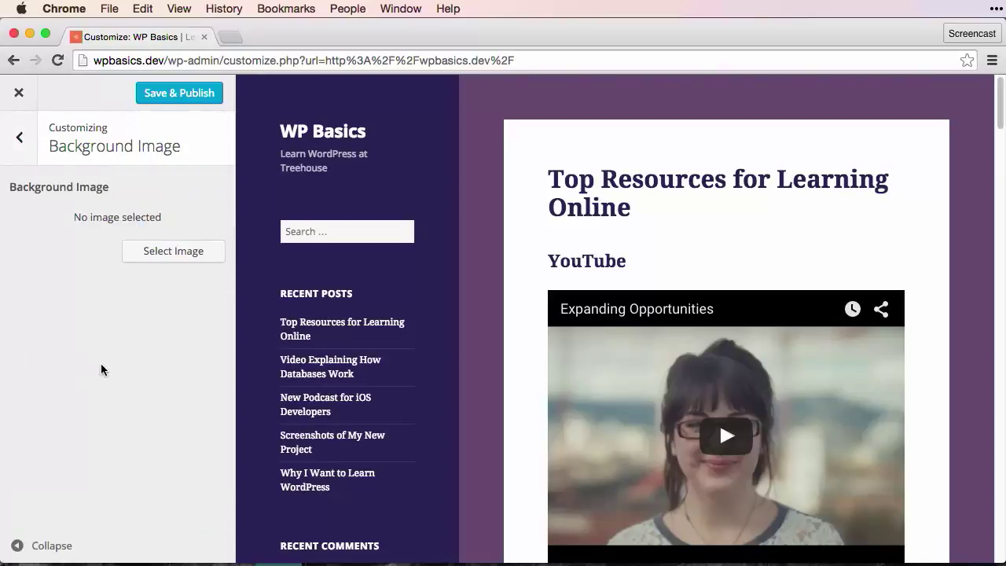
{"action": "left_click", "coordinate": [162, 258]}
{"action": "key", "text": "super+Tab"}
{"action": "left_click", "coordinate": [413, 83]}
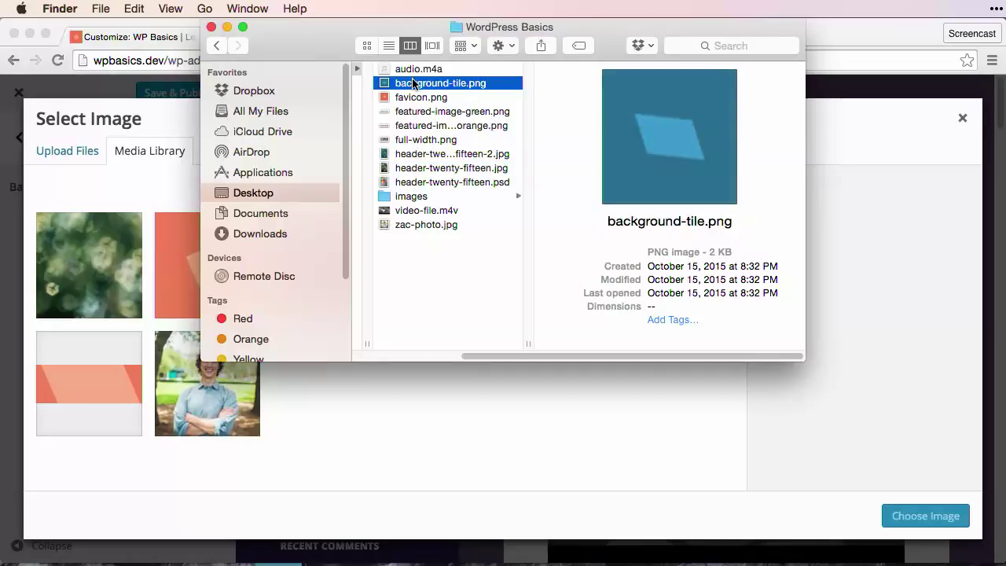
{"action": "left_click_drag", "start_coordinate": [412, 82], "coordinate": [544, 431]}
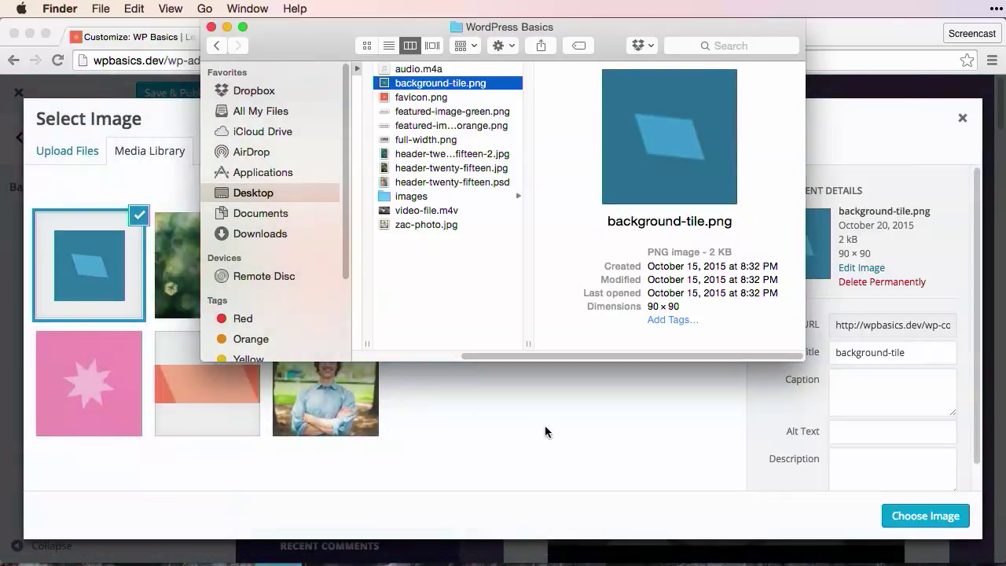
- Set background-tile.png as the background image and look over its repeat, position and attachment options
{"action": "left_click", "coordinate": [924, 517]}
{"action": "left_click", "coordinate": [925, 516]}
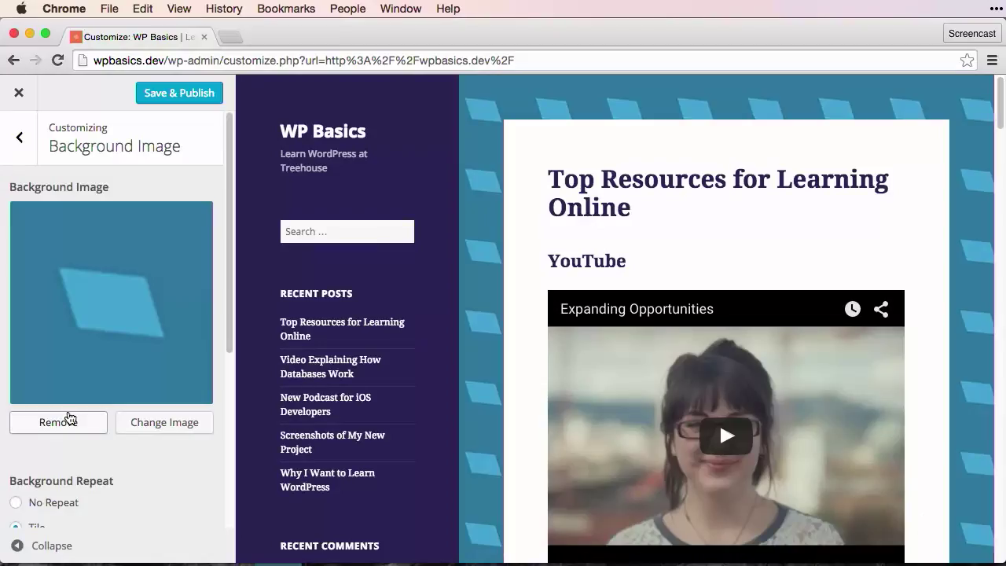
{"action": "scroll", "coordinate": [69, 415], "scroll_direction": "down", "scroll_amount": 2}
{"action": "scroll", "coordinate": [69, 415], "scroll_direction": "down", "scroll_amount": 5}
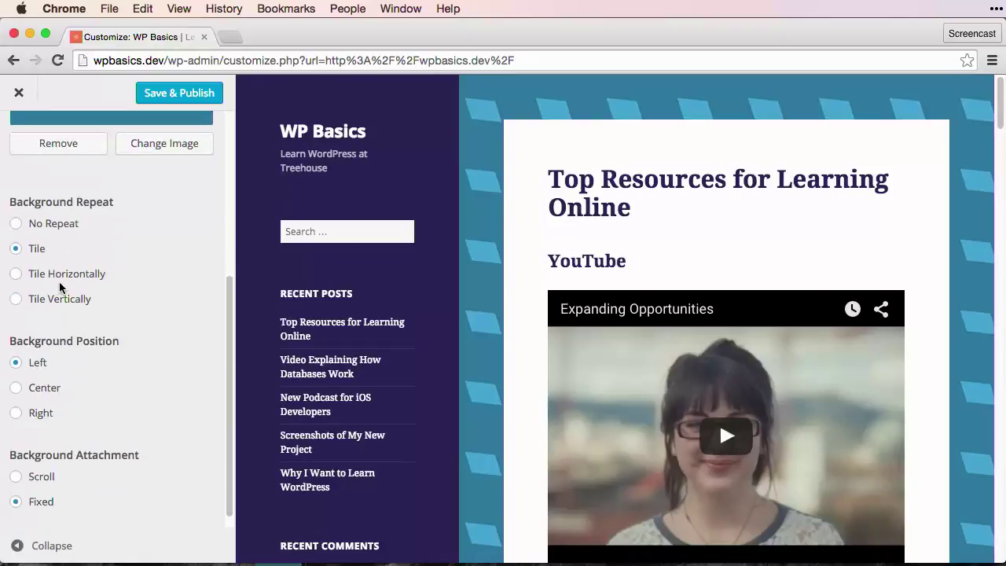
- Preview the background image with Tile Horizontally, Tile Vertically and No Repeat, and set its repeat back to Tile
{"action": "left_click", "coordinate": [65, 276]}
{"action": "left_click", "coordinate": [68, 303]}
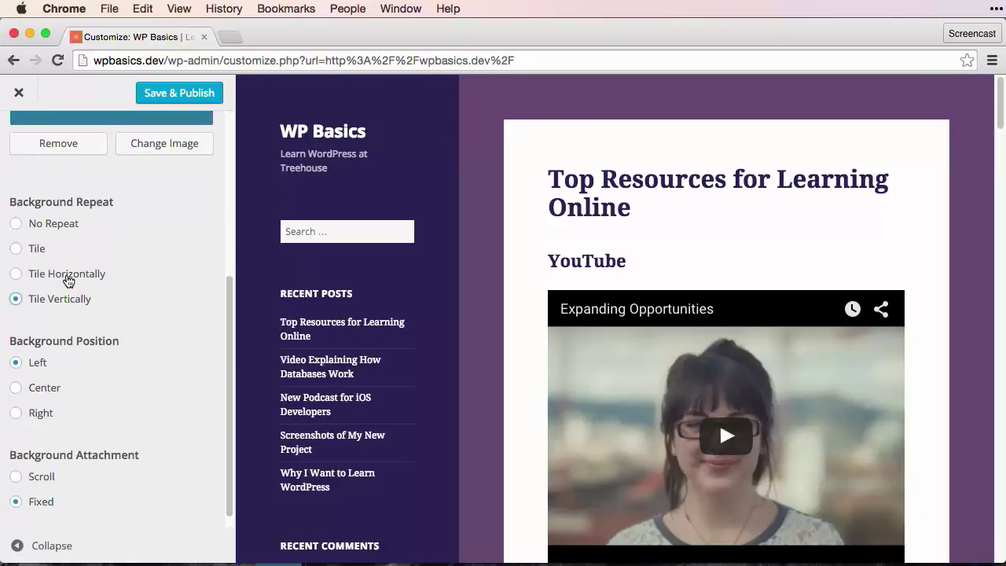
{"action": "left_click", "coordinate": [57, 282]}
{"action": "left_click", "coordinate": [27, 250]}
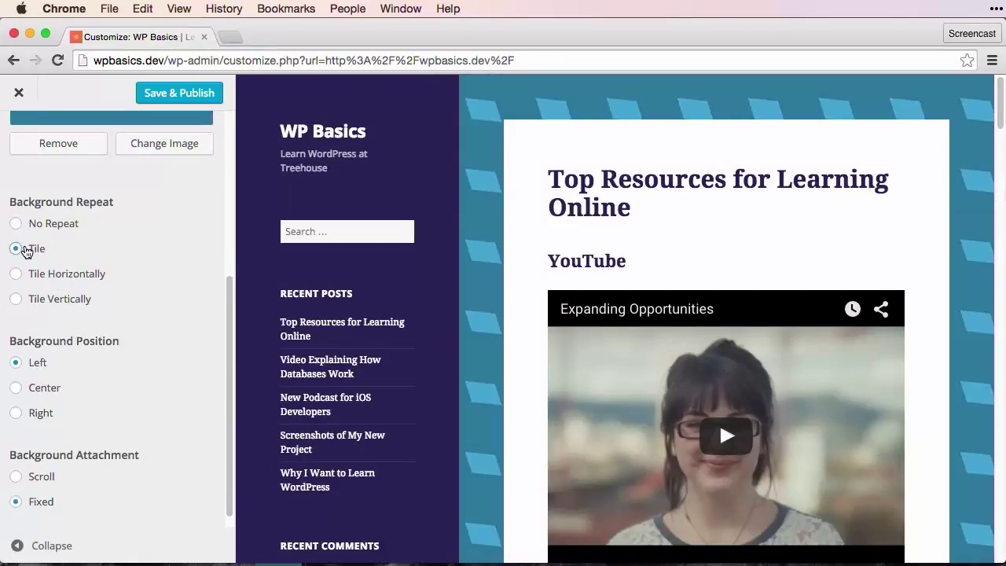
{"action": "left_click", "coordinate": [53, 224]}
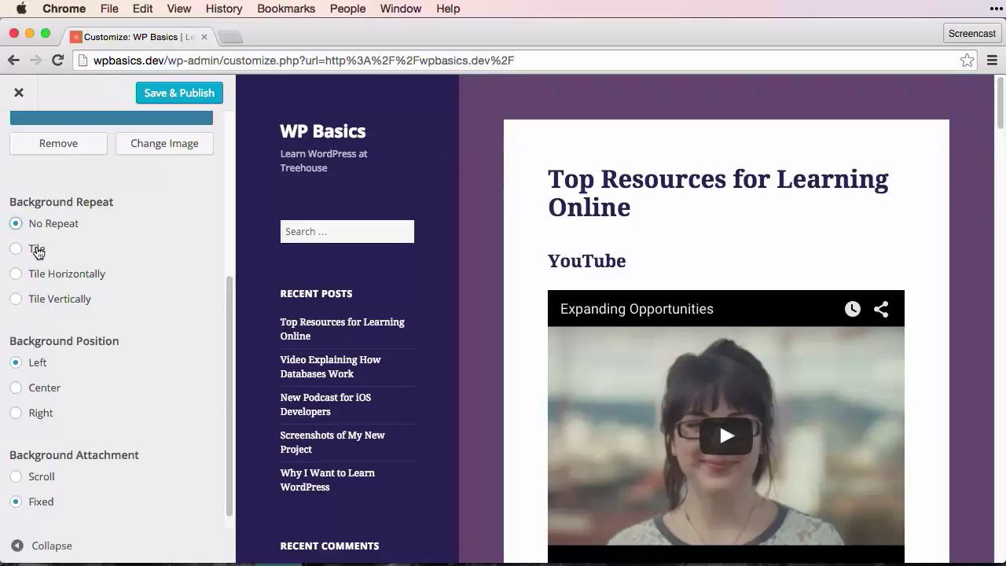
{"action": "left_click", "coordinate": [37, 250]}
{"action": "scroll", "coordinate": [94, 364], "scroll_direction": "down", "scroll_amount": 2}
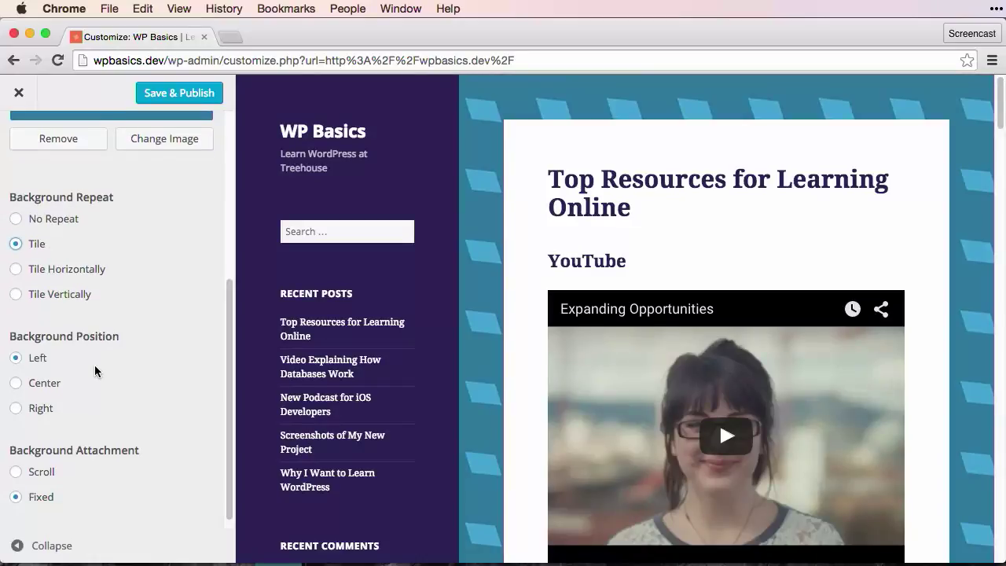
- Compare the Scroll and Fixed background attachments along the previewed page, ending with Fixed
{"action": "left_click", "coordinate": [41, 464]}
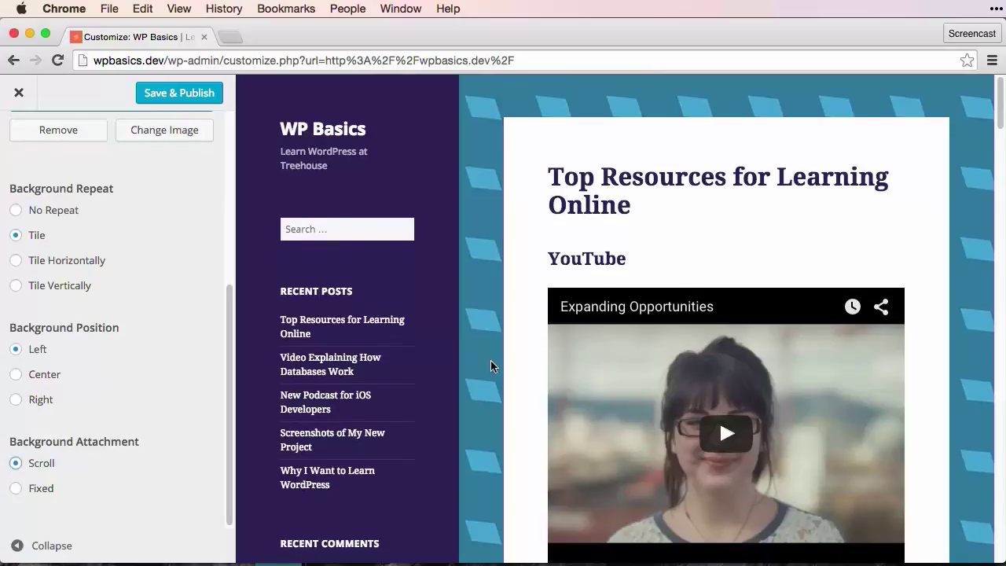
{"action": "scroll", "coordinate": [491, 363], "scroll_direction": "down", "scroll_amount": 15}
{"action": "scroll", "coordinate": [490, 360], "scroll_direction": "up", "scroll_amount": 15}
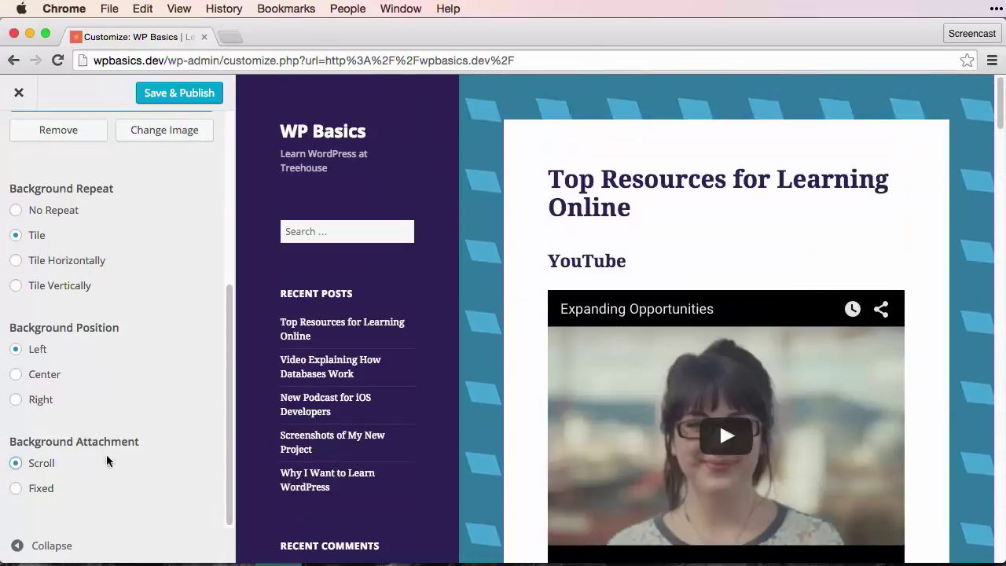
{"action": "left_click", "coordinate": [40, 488]}
{"action": "scroll", "coordinate": [474, 373], "scroll_direction": "down", "scroll_amount": 10}
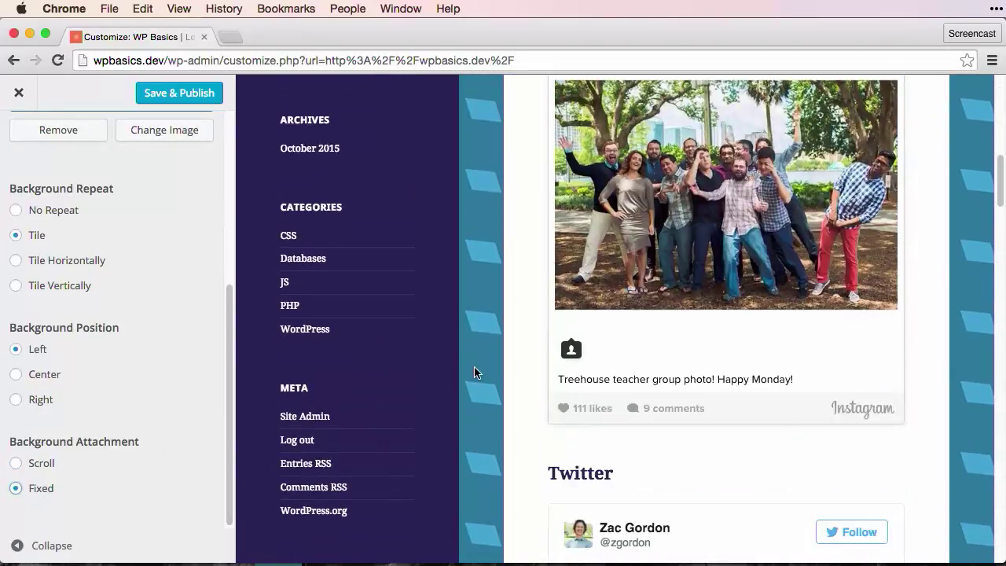
{"action": "scroll", "coordinate": [473, 372], "scroll_direction": "up", "scroll_amount": 10}
{"action": "scroll", "coordinate": [115, 297], "scroll_direction": "up", "scroll_amount": 5}
- Remove the site's background image and publish the Customizer changes
{"action": "left_click", "coordinate": [82, 425]}
{"action": "left_click", "coordinate": [24, 141]}
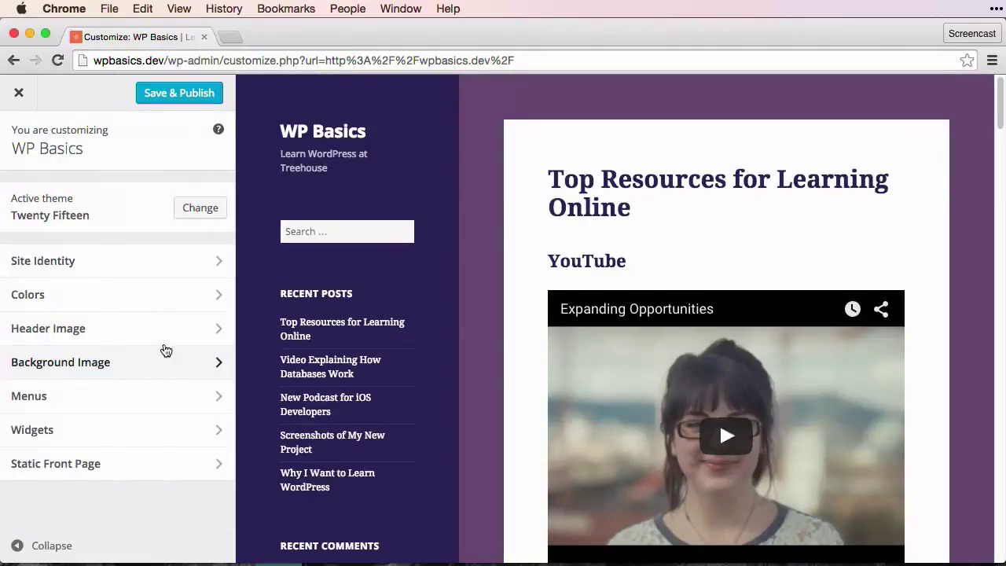
{"action": "left_click", "coordinate": [179, 99]}
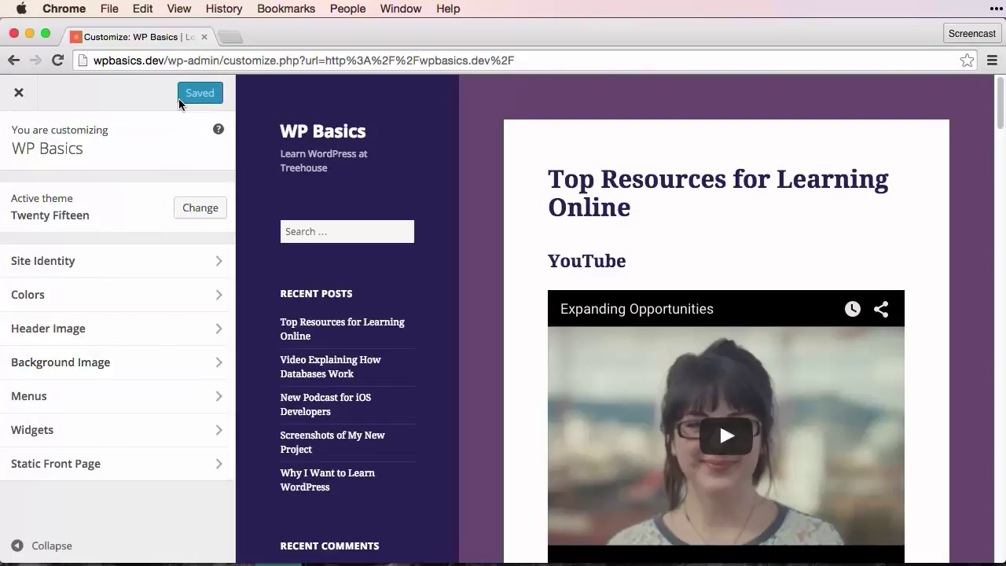
- Leave the Customizer and look over the customized site's live front page
{"action": "left_click", "coordinate": [19, 93]}
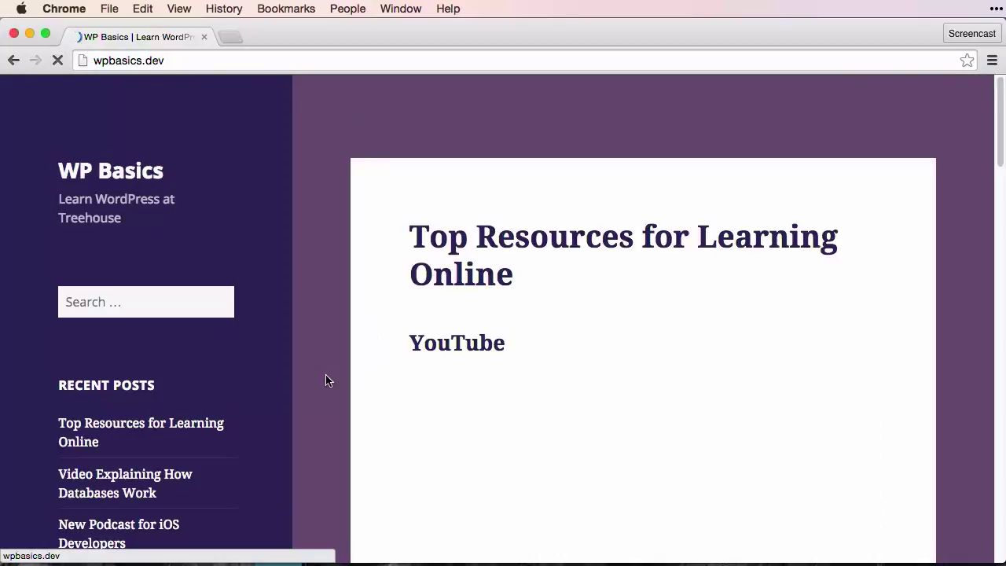
{"action": "scroll", "coordinate": [328, 376], "scroll_direction": "down", "scroll_amount": 10}
{"action": "scroll", "coordinate": [329, 374], "scroll_direction": "up", "scroll_amount": 10}
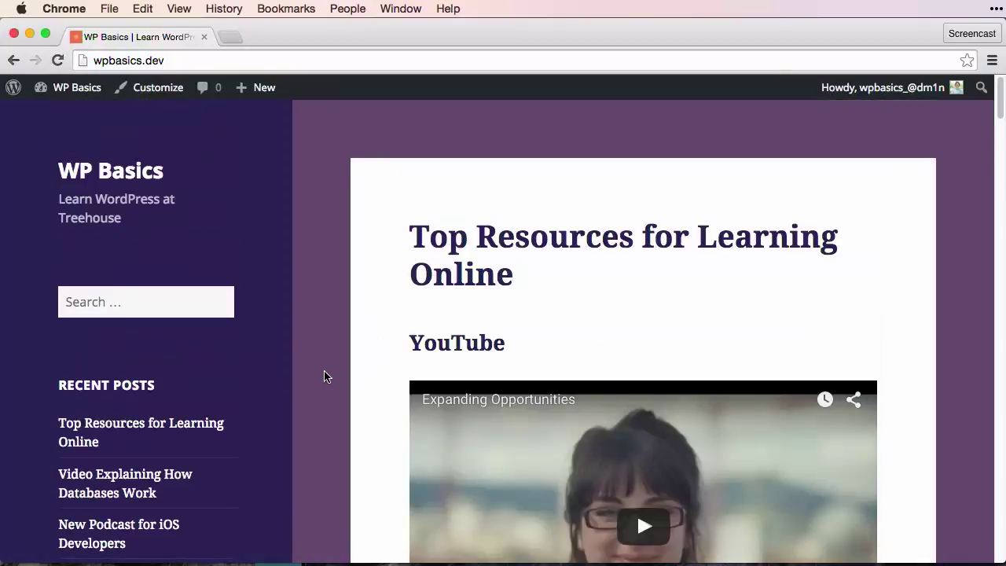
- Try the static page option in the Customizer's Static Front Page settings and leave without saving
{"action": "left_click", "coordinate": [158, 88]}
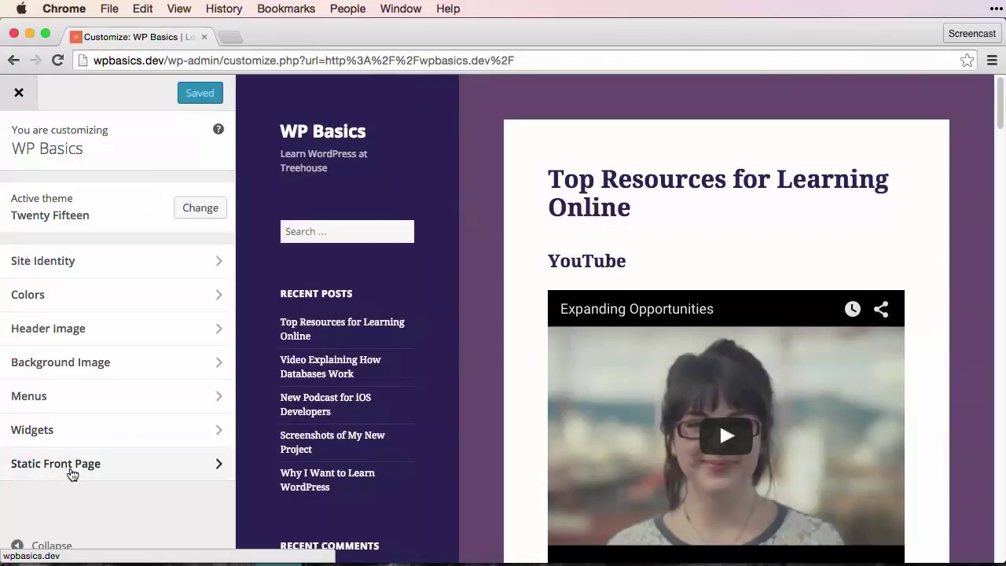
{"action": "left_click", "coordinate": [71, 473]}
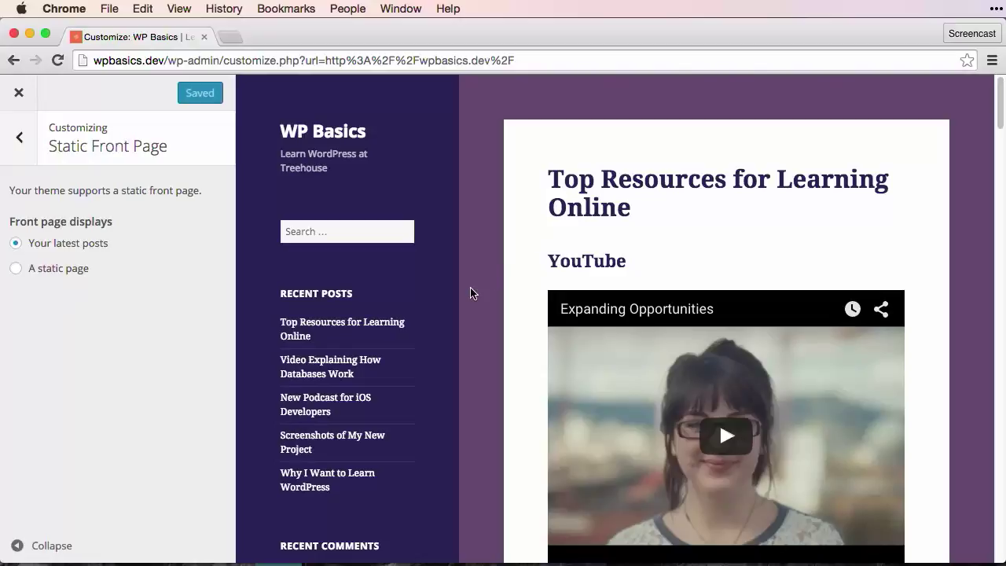
{"action": "scroll", "coordinate": [475, 288], "scroll_direction": "down", "scroll_amount": 15}
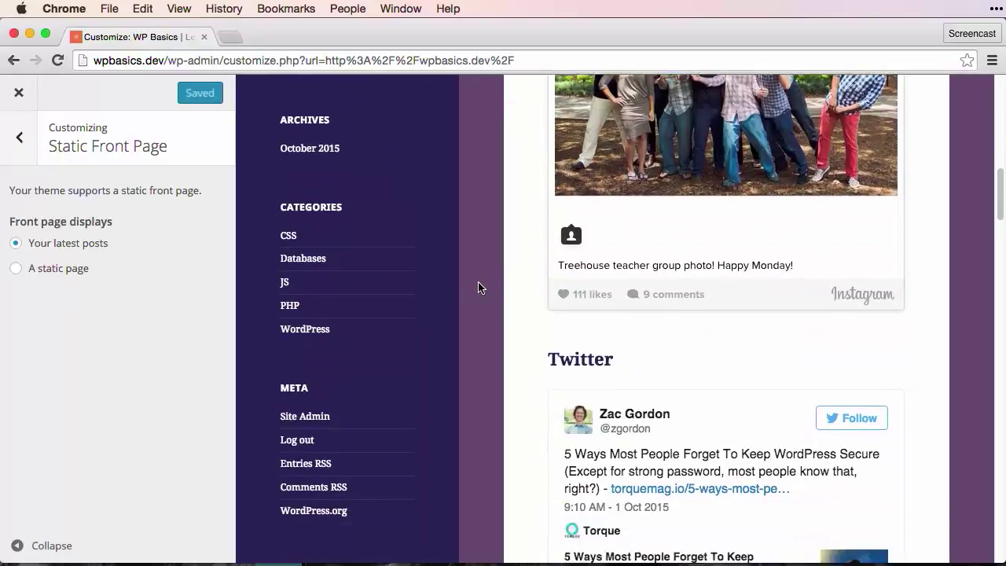
{"action": "scroll", "coordinate": [477, 288], "scroll_direction": "up", "scroll_amount": 15}
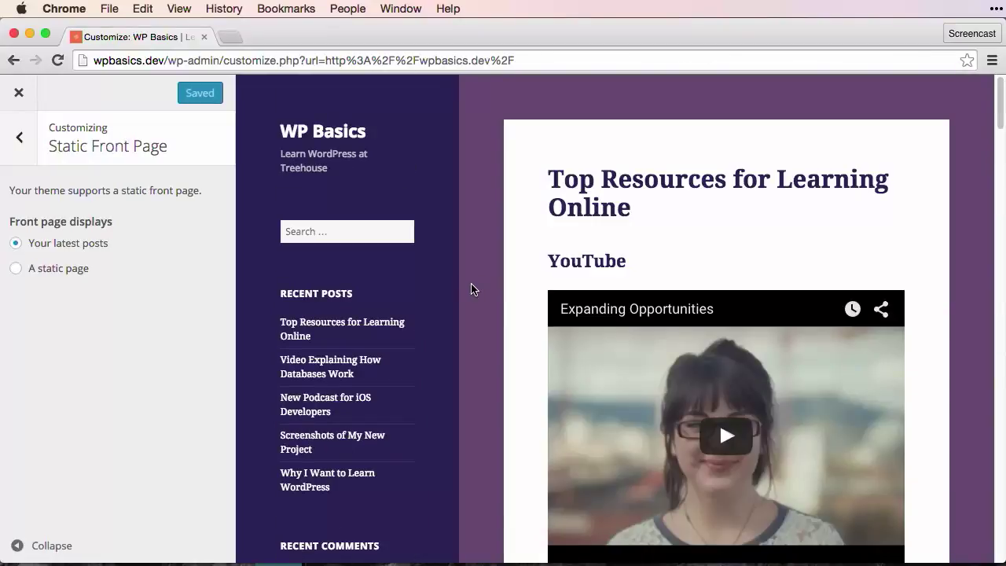
{"action": "left_click", "coordinate": [74, 271]}
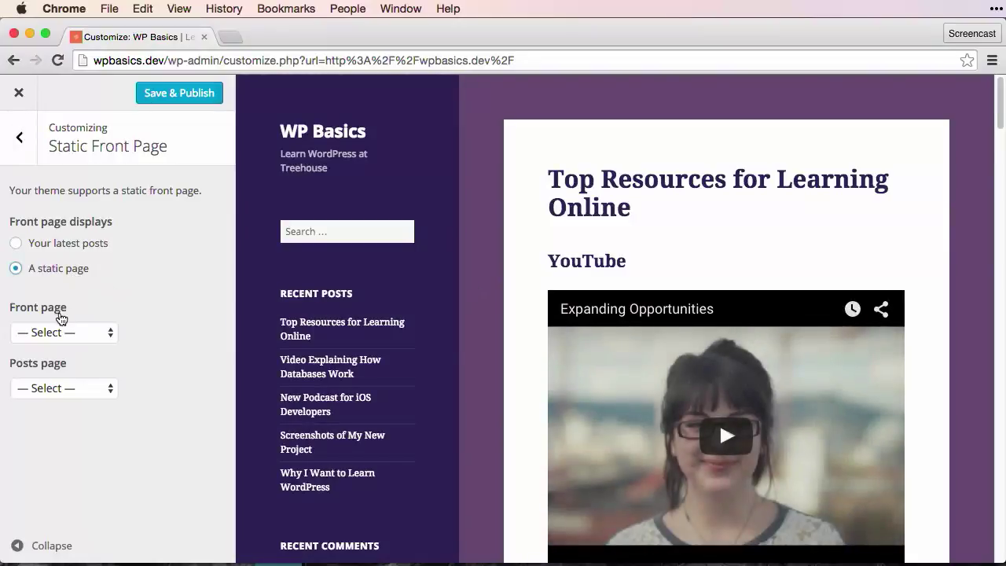
{"action": "left_click", "coordinate": [19, 93]}
{"action": "left_click", "coordinate": [568, 232]}
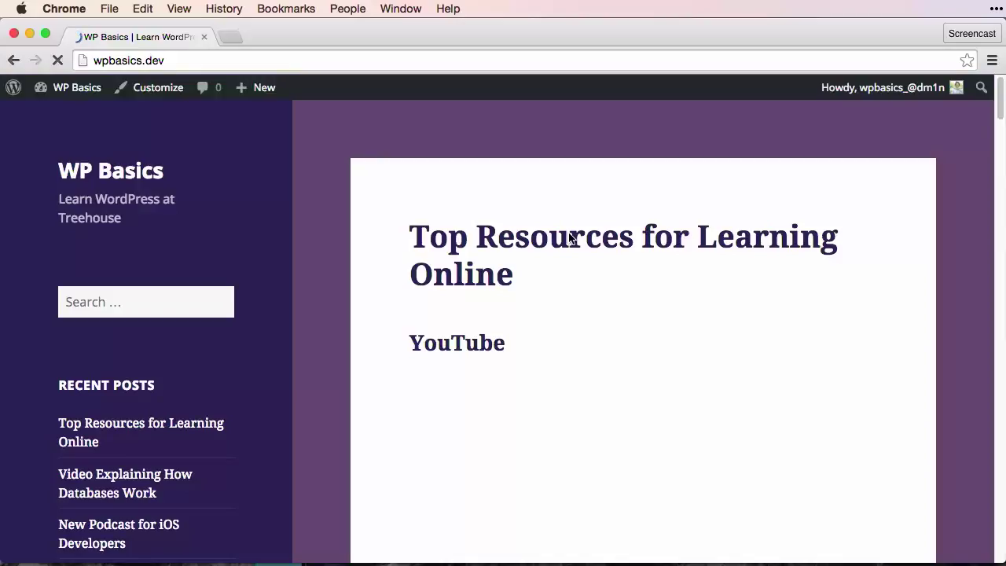
- Create a new page titled Home
{"action": "mouse_move", "coordinate": [22, 82]}
{"action": "mouse_move", "coordinate": [254, 88]}
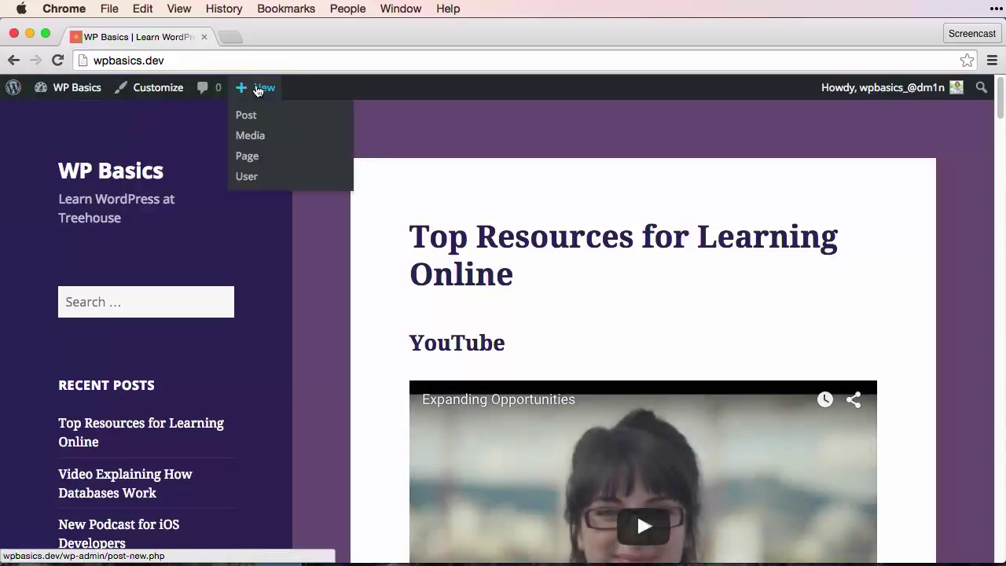
{"action": "left_click", "coordinate": [262, 159]}
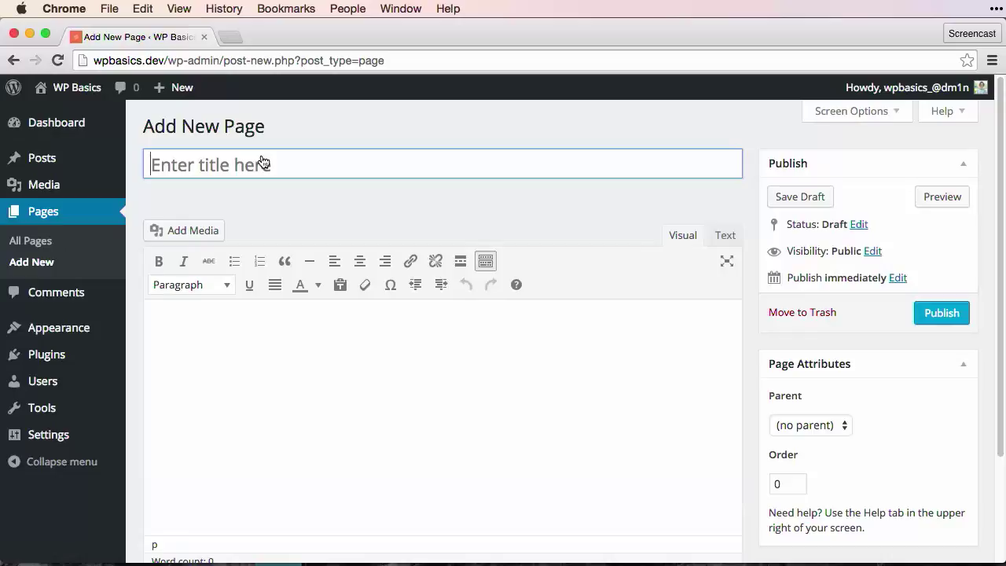
{"action": "left_click", "coordinate": [262, 162]}
{"action": "type", "text": "Home"}
- Write the Home page's welcome text for the WordPress practice site, mentioning the about me page, blog and upcoming portfolio, and publish the page
{"action": "left_click", "coordinate": [239, 345]}
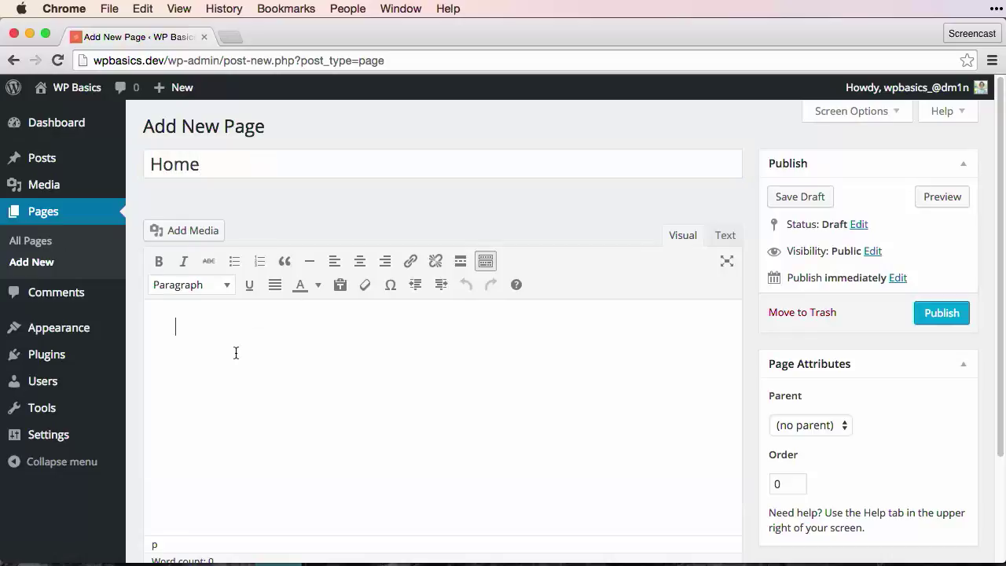
{"action": "type", "text": "Welcome to my WordPress practice site! I’m learning a lot about how to add content and make WordPress sites.  Check out my about me page and blog to learn more.  I will be adding a portfolio to my site soon as well."}
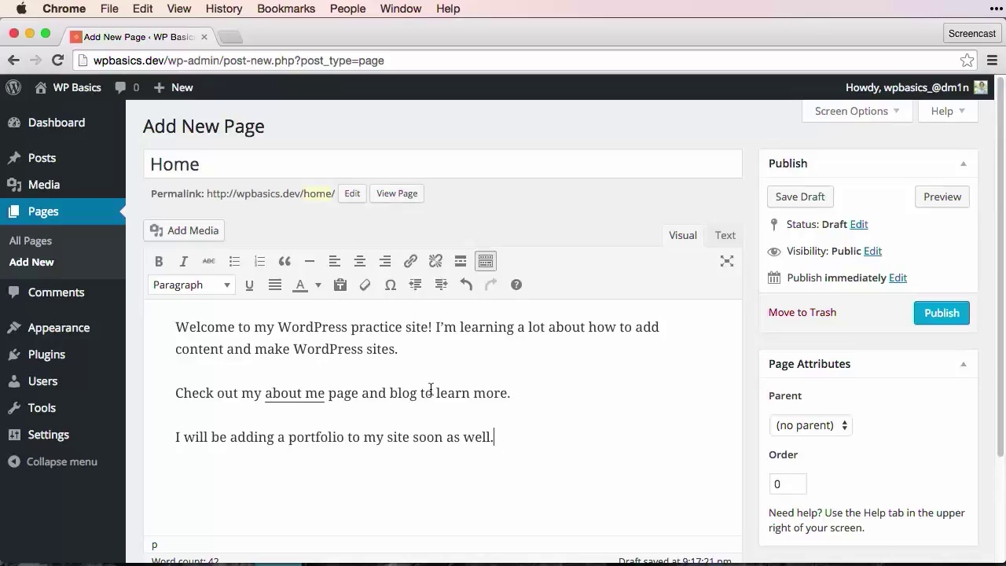
{"action": "left_click", "coordinate": [943, 323]}
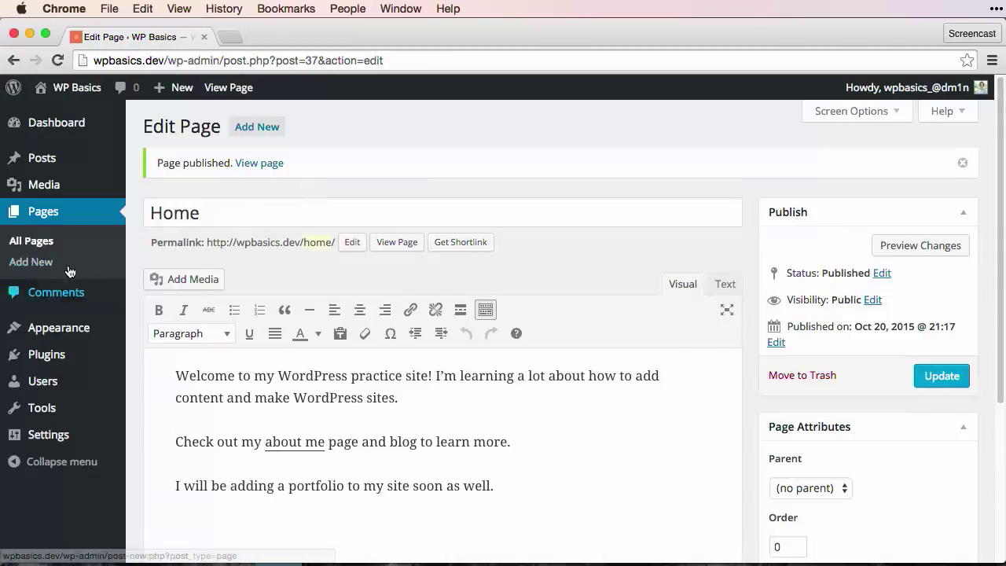
- Add a new page titled Blog without any content and publish it
{"action": "left_click", "coordinate": [68, 266]}
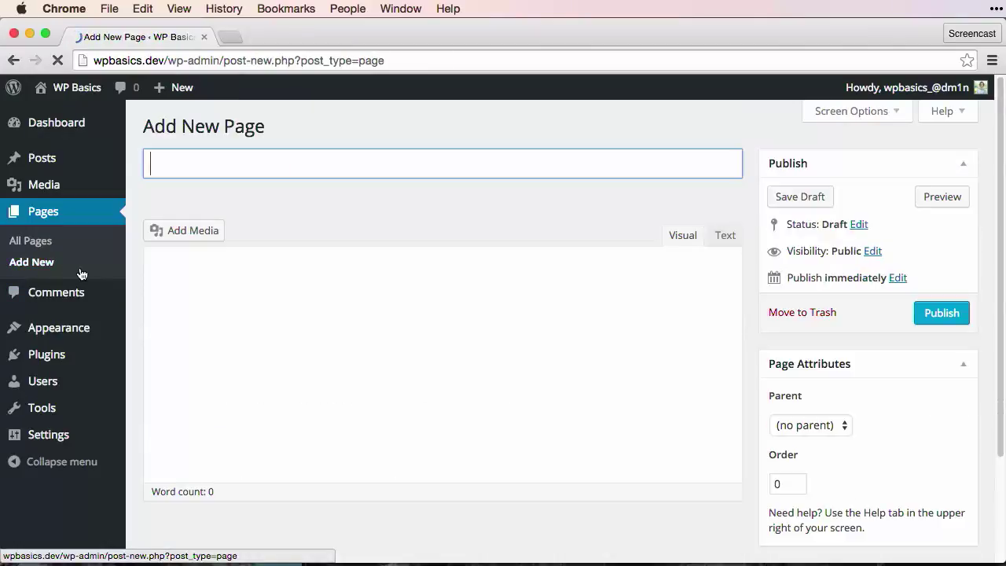
{"action": "type", "text": "Blog"}
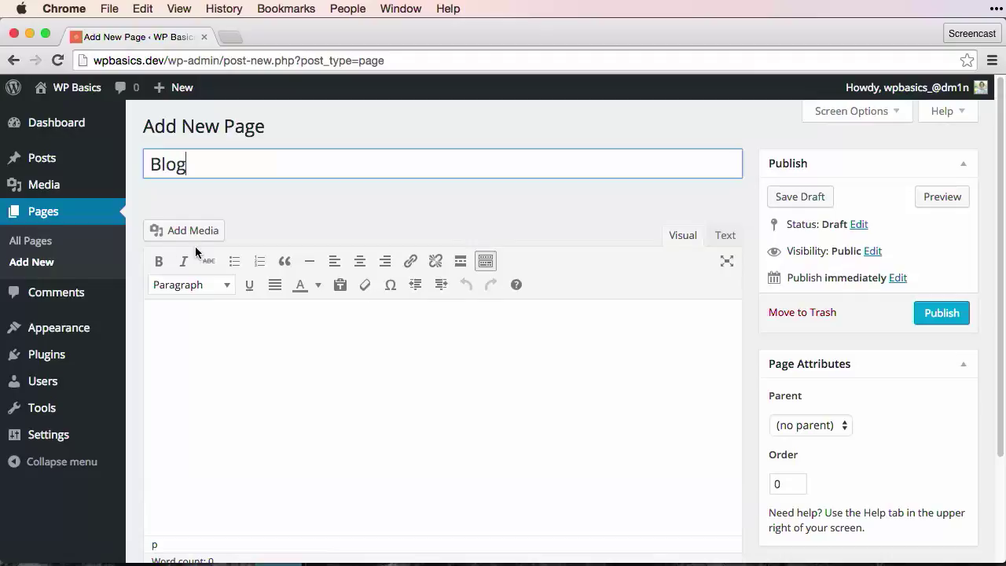
{"action": "left_click", "coordinate": [929, 316]}
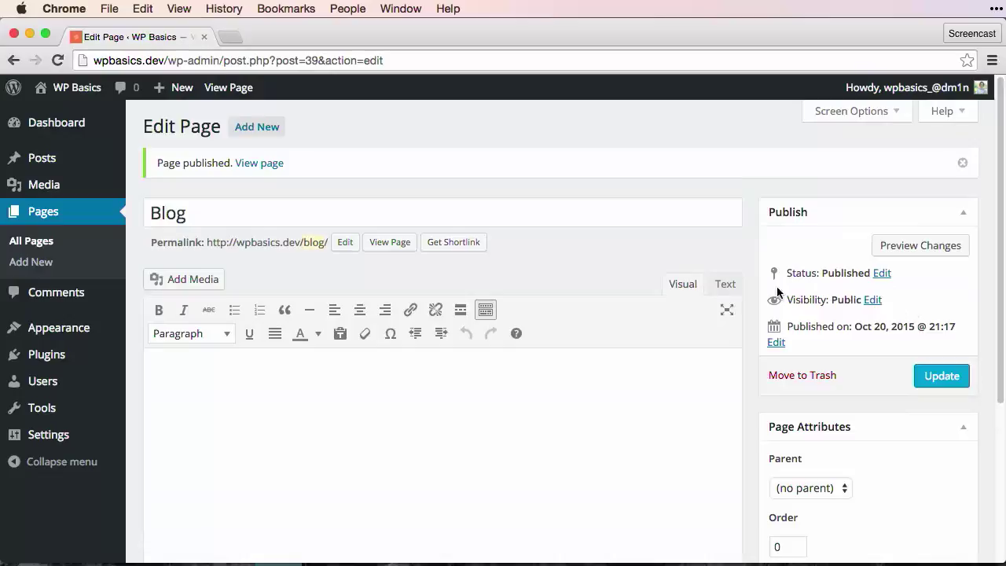
- In the Customizer, make the front page display a static page and choose Home as the front page
{"action": "left_click", "coordinate": [93, 96]}
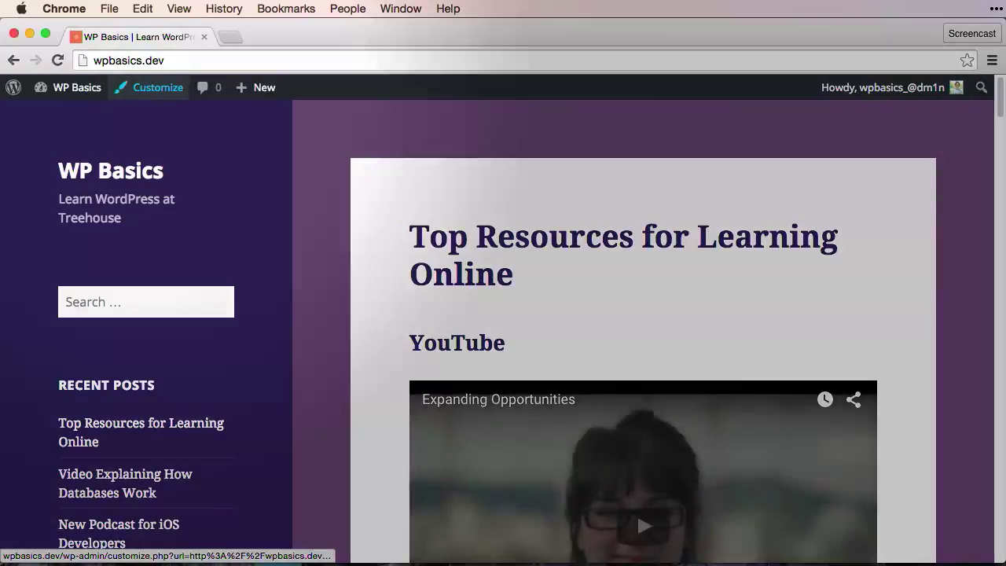
{"action": "left_click", "coordinate": [154, 87]}
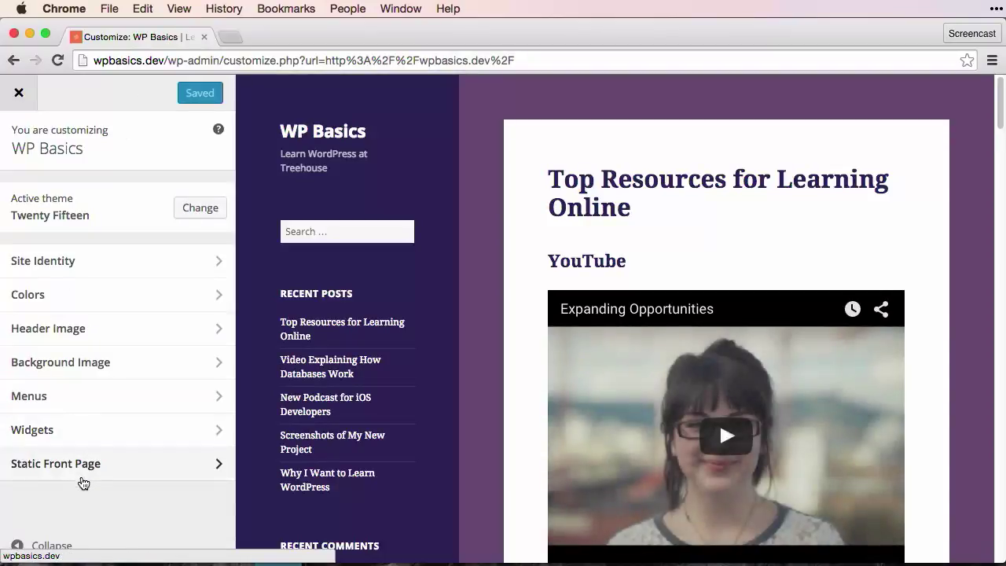
{"action": "left_click", "coordinate": [86, 474]}
{"action": "left_click", "coordinate": [59, 272]}
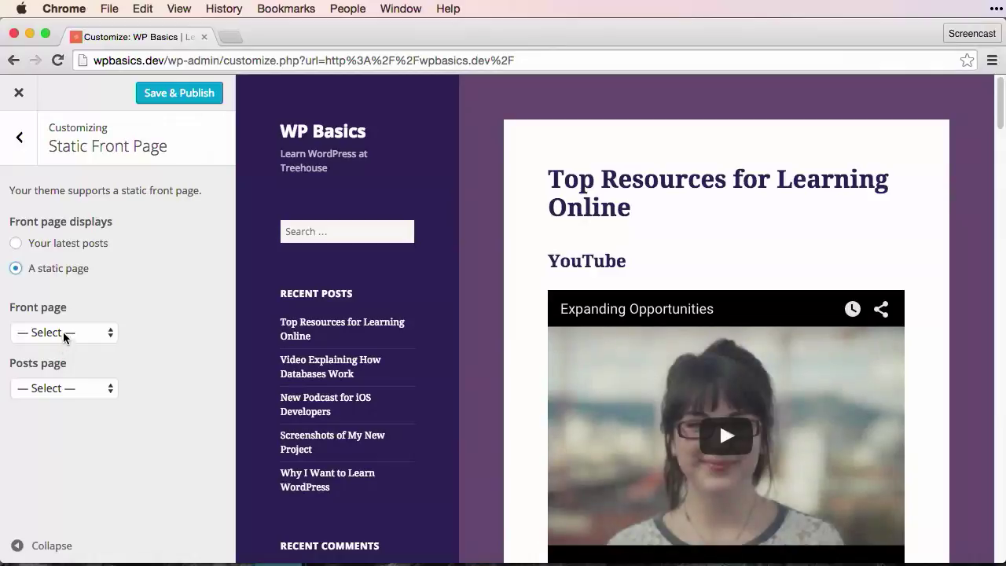
{"action": "left_click", "coordinate": [63, 333]}
{"action": "left_click", "coordinate": [67, 377]}
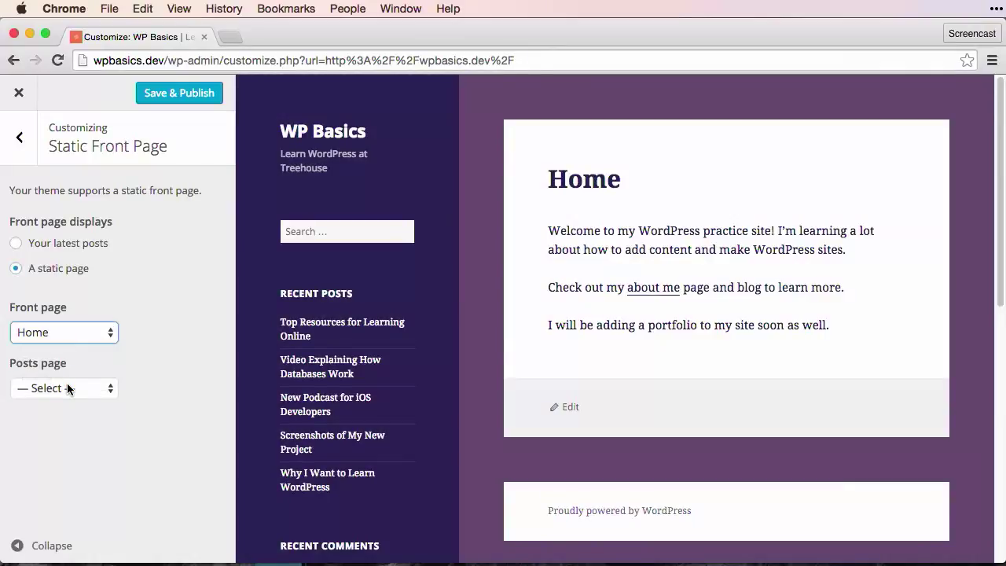
- Set Blog as the posts page and publish the front page settings
{"action": "left_click", "coordinate": [61, 383]}
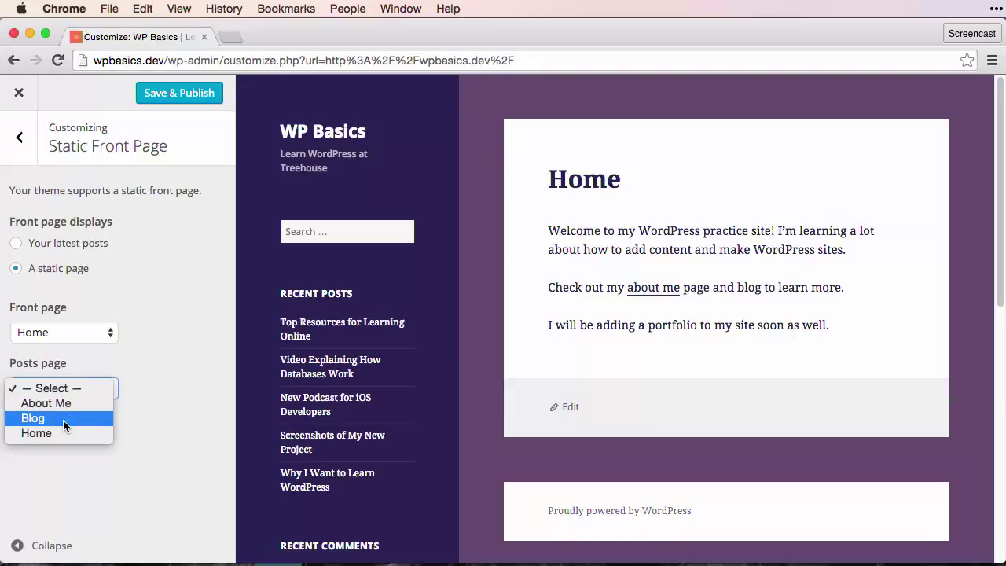
{"action": "left_click", "coordinate": [63, 418]}
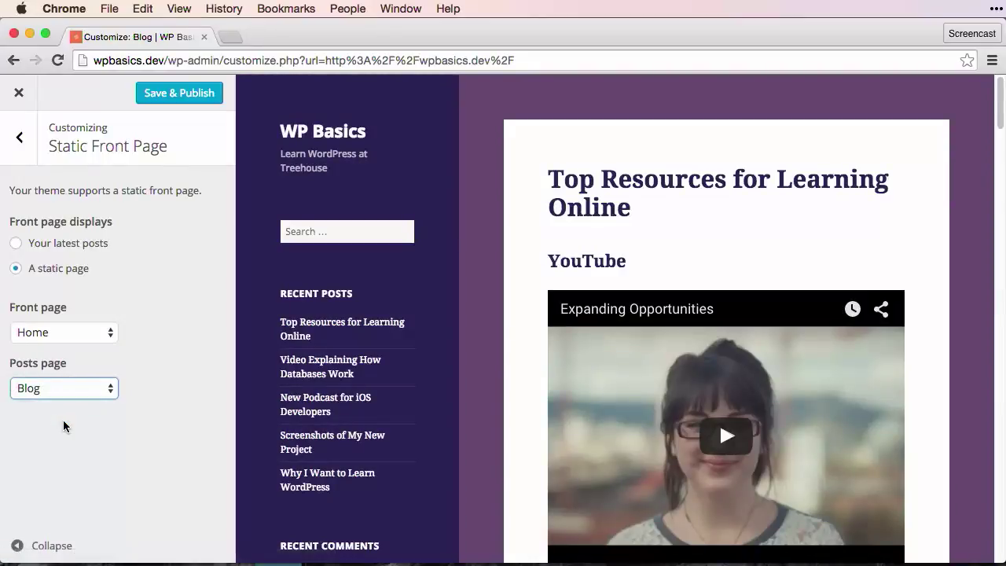
{"action": "left_click", "coordinate": [163, 88]}
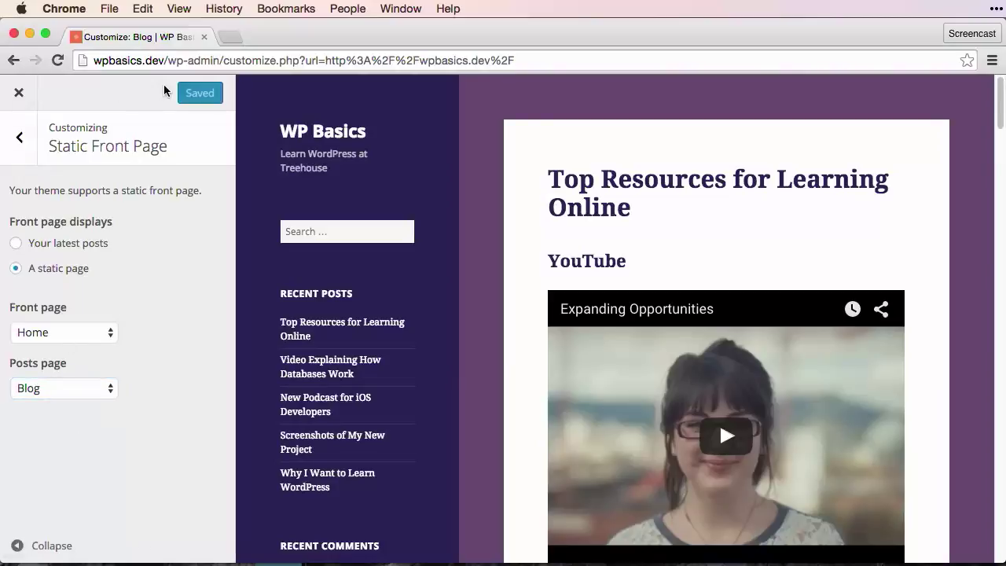
- Leave the Customizer and check the Home page on the live site's front page
{"action": "left_click", "coordinate": [17, 95]}
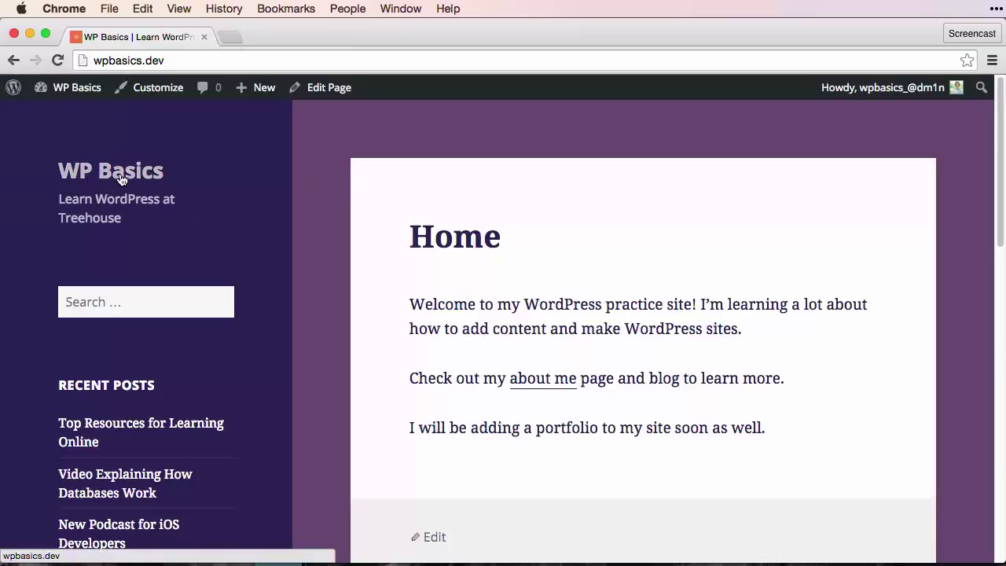
{"action": "scroll", "coordinate": [382, 245], "scroll_direction": "down", "scroll_amount": 10}
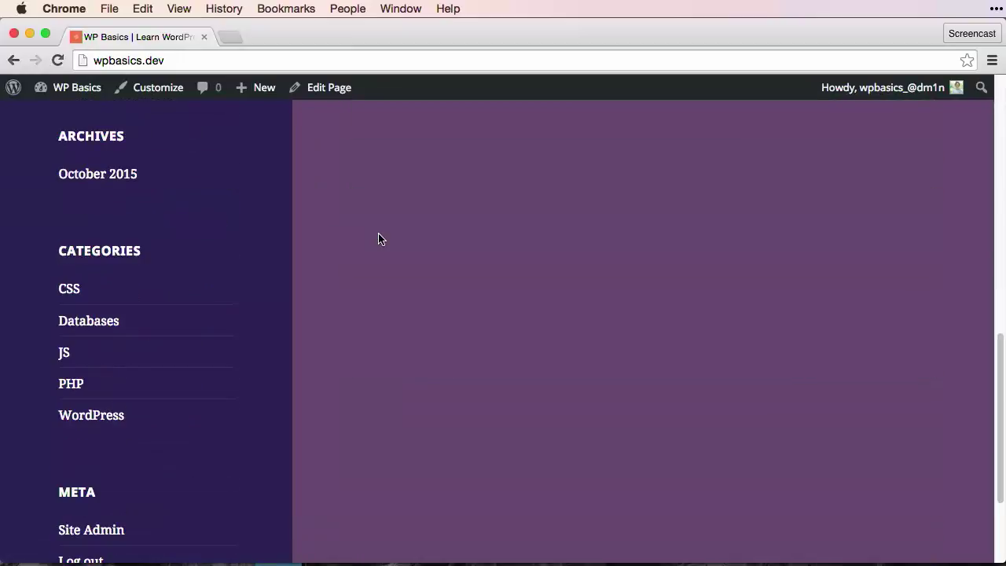
{"action": "scroll", "coordinate": [379, 238], "scroll_direction": "up", "scroll_amount": 10}
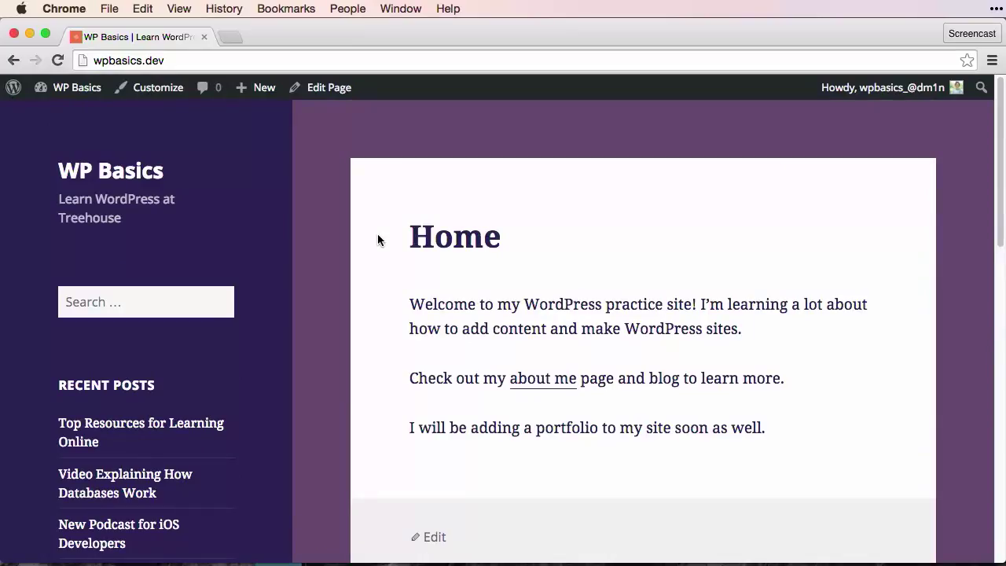
- Go to wpbasics.dev/blog and look over the posts on the Blog page
{"action": "left_click", "coordinate": [219, 61]}
{"action": "left_click", "coordinate": [228, 60]}
{"action": "type", "text": "/blog"}
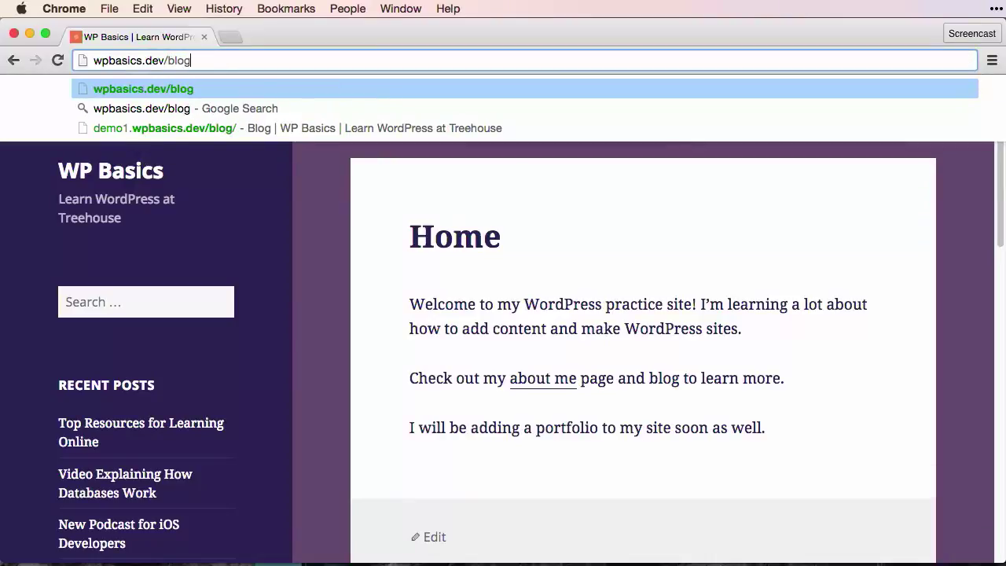
{"action": "key", "text": "Return"}
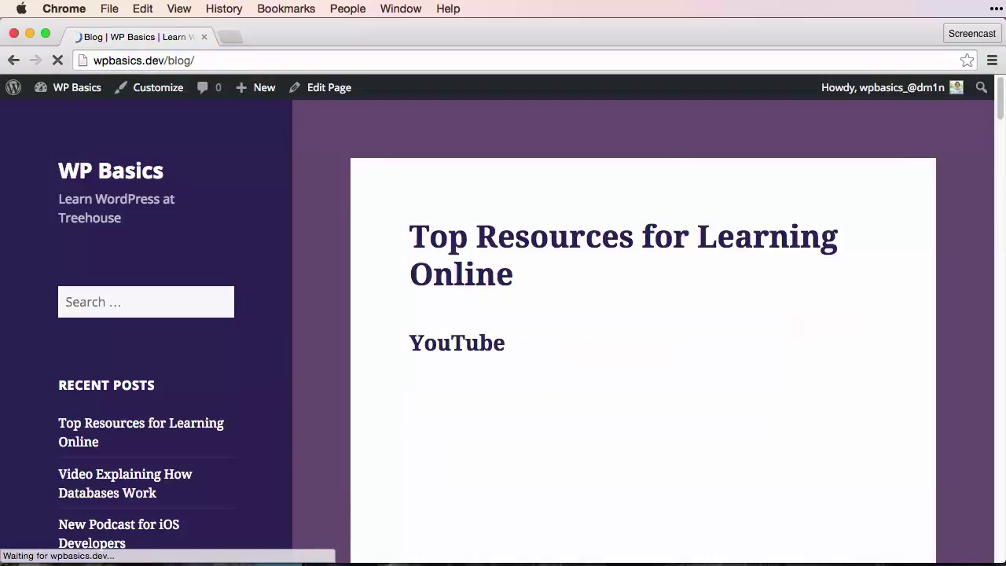
{"action": "scroll", "coordinate": [331, 206], "scroll_direction": "down", "scroll_amount": 4}
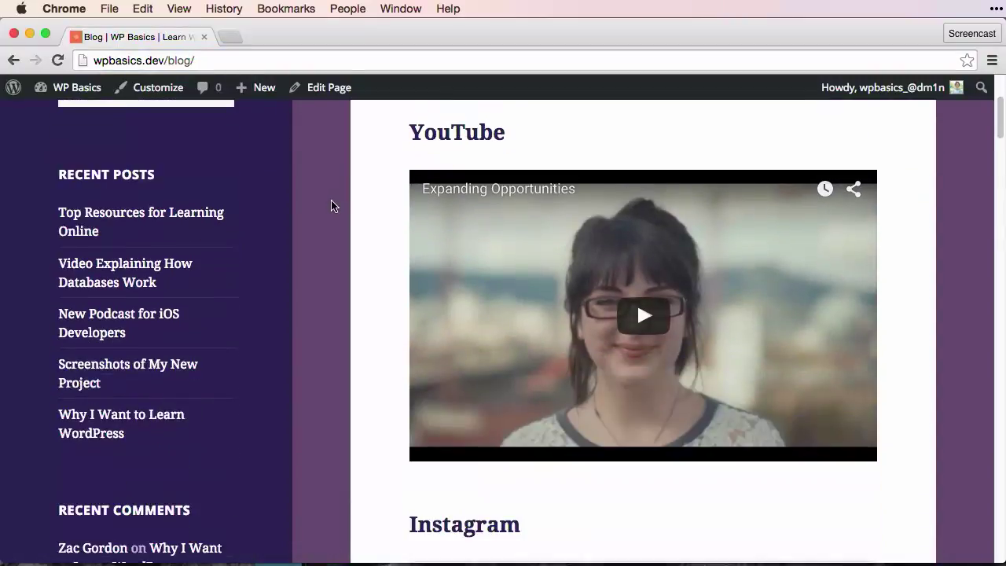
{"action": "scroll", "coordinate": [331, 206], "scroll_direction": "up", "scroll_amount": 4}
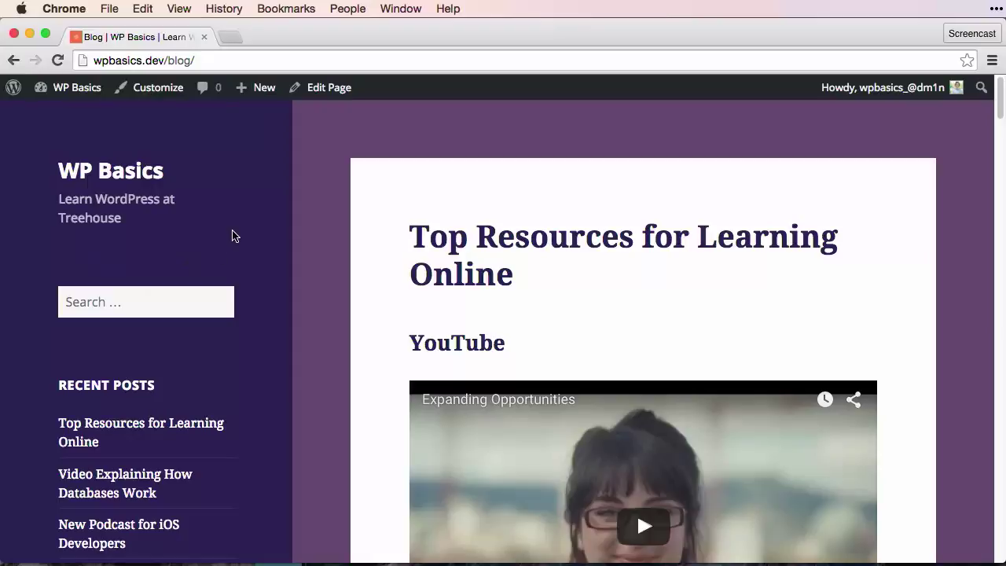
- Open the Customizer from the Blog page
{"action": "left_click", "coordinate": [161, 94]}
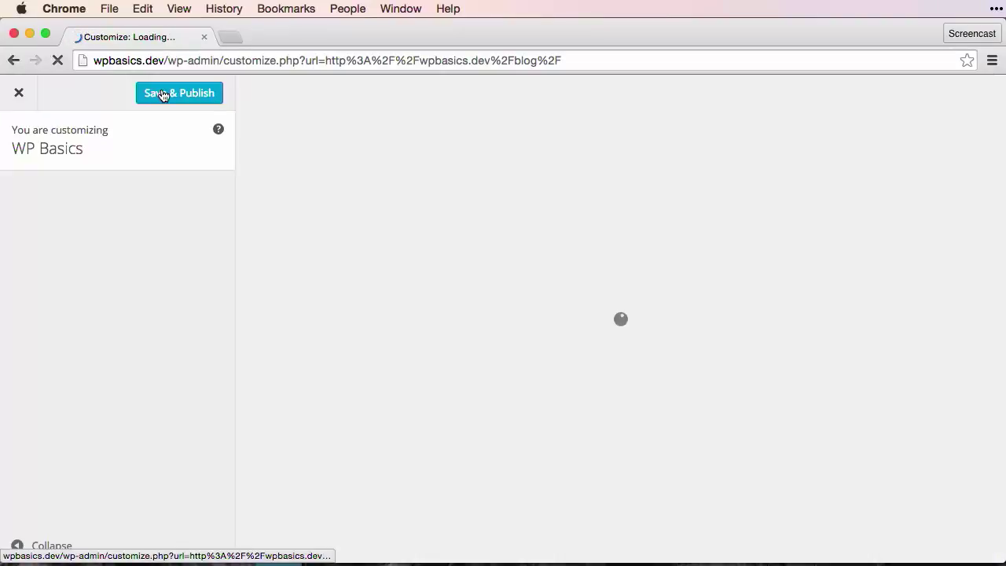